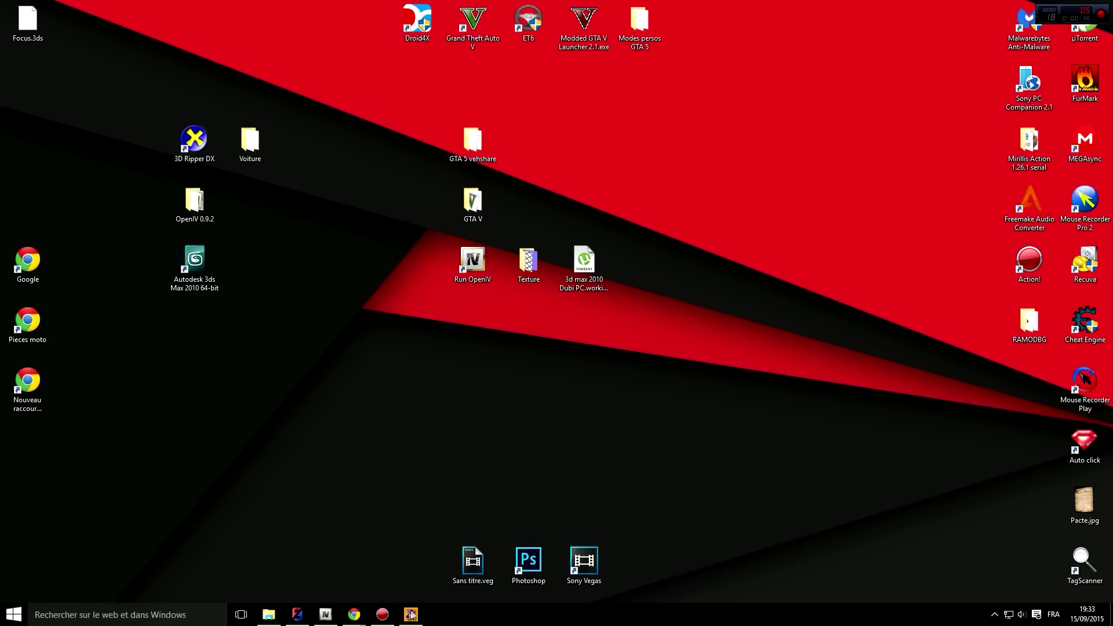
# - Bring up the browser, view the "ford fiesta gymkhana 3 ken block" mod page on GTA4-Mods.com, and minimize the window
pyautogui.moveTo(354, 615)
pyautogui.click(445, 564)
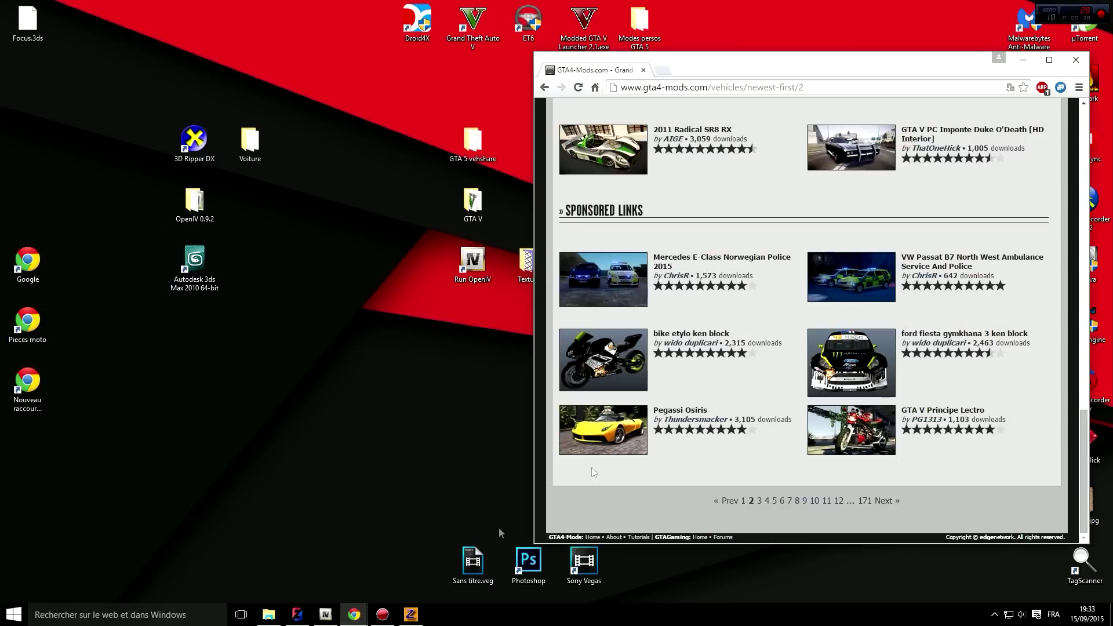
pyautogui.click(856, 362)
pyautogui.scroll(-3, 889, 355)
pyautogui.scroll(3, 894, 336)
pyautogui.scroll(-3, 898, 376)
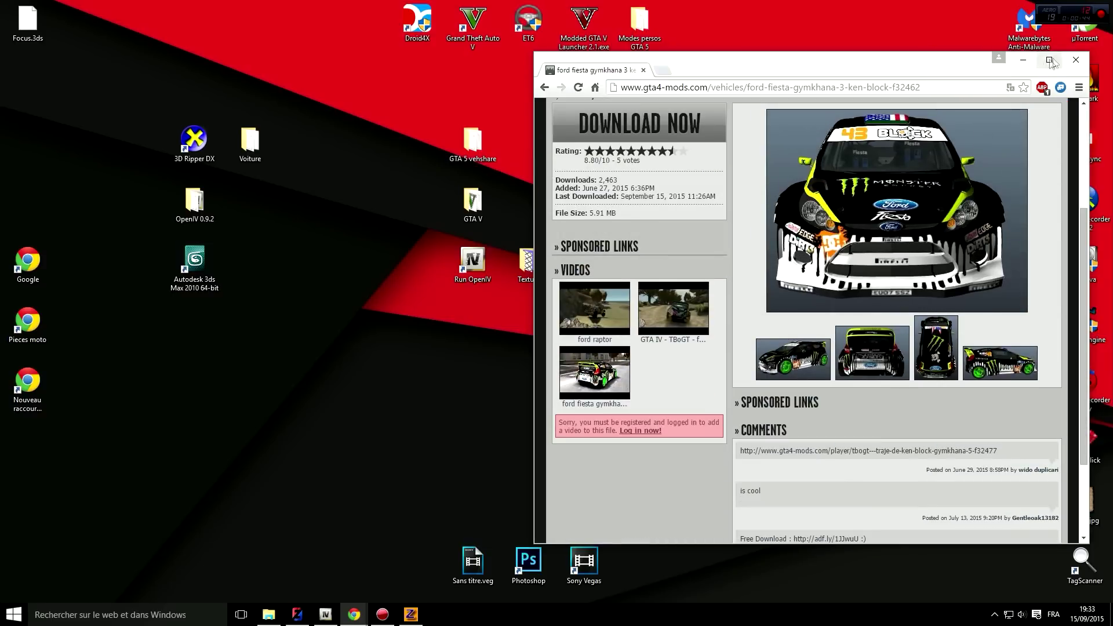
pyautogui.click(1023, 60)
# - Switch to ZModeler, check the import parameters of peyote.wft in the desktop's Voiture folder, and return to the desktop without importing
pyautogui.click(411, 614)
pyautogui.click(9, 19)
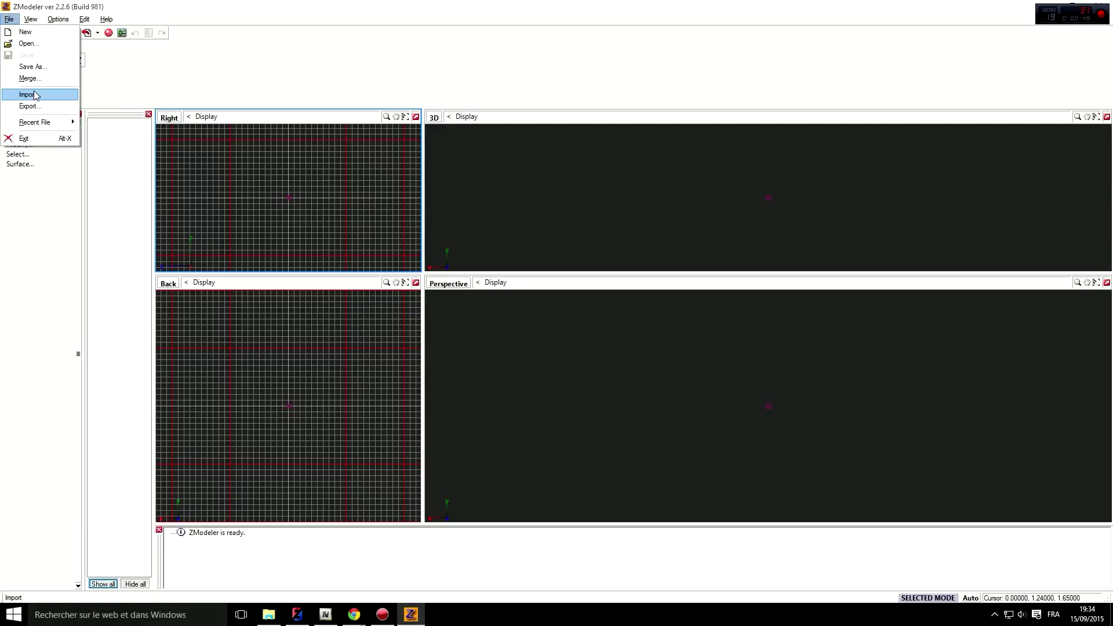
pyautogui.click(34, 93)
pyautogui.click(536, 204)
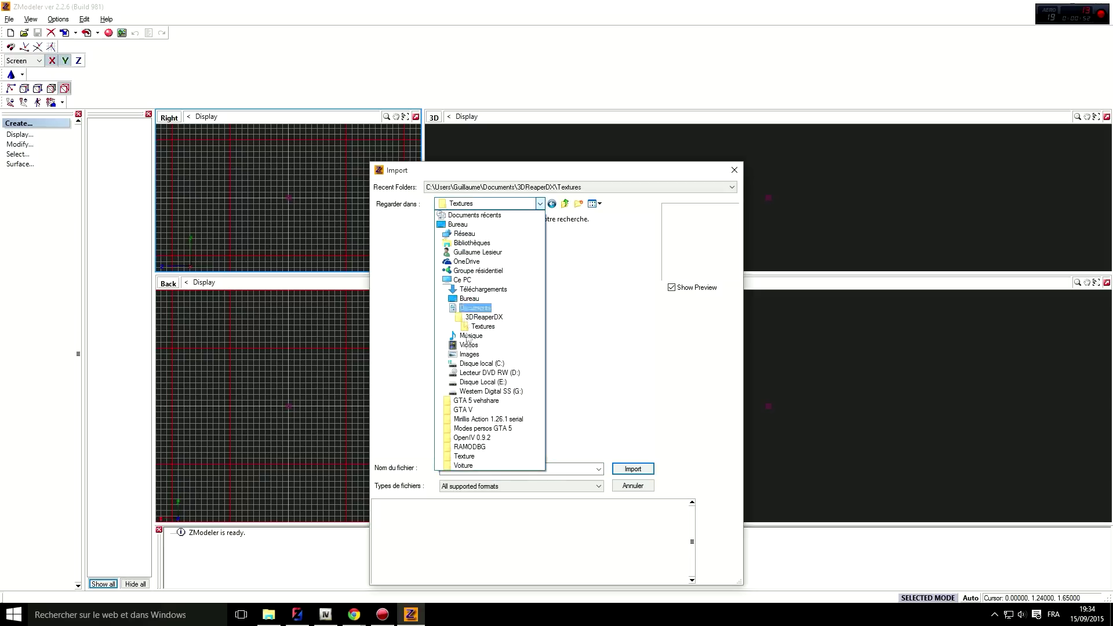
pyautogui.click(463, 298)
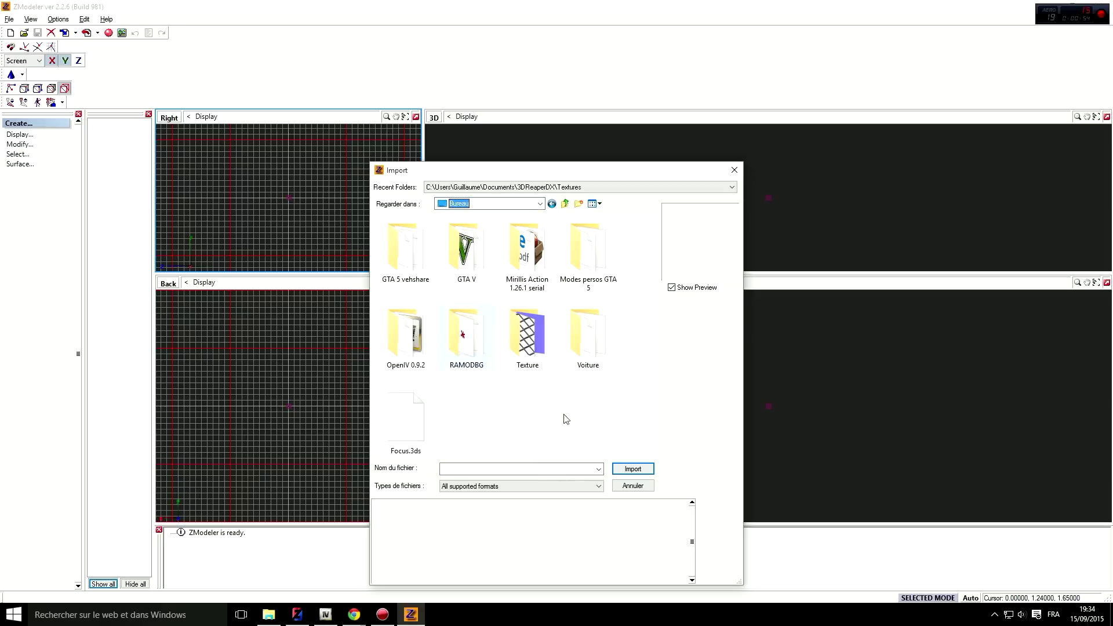
pyautogui.doubleClick(589, 342)
pyautogui.click(409, 243)
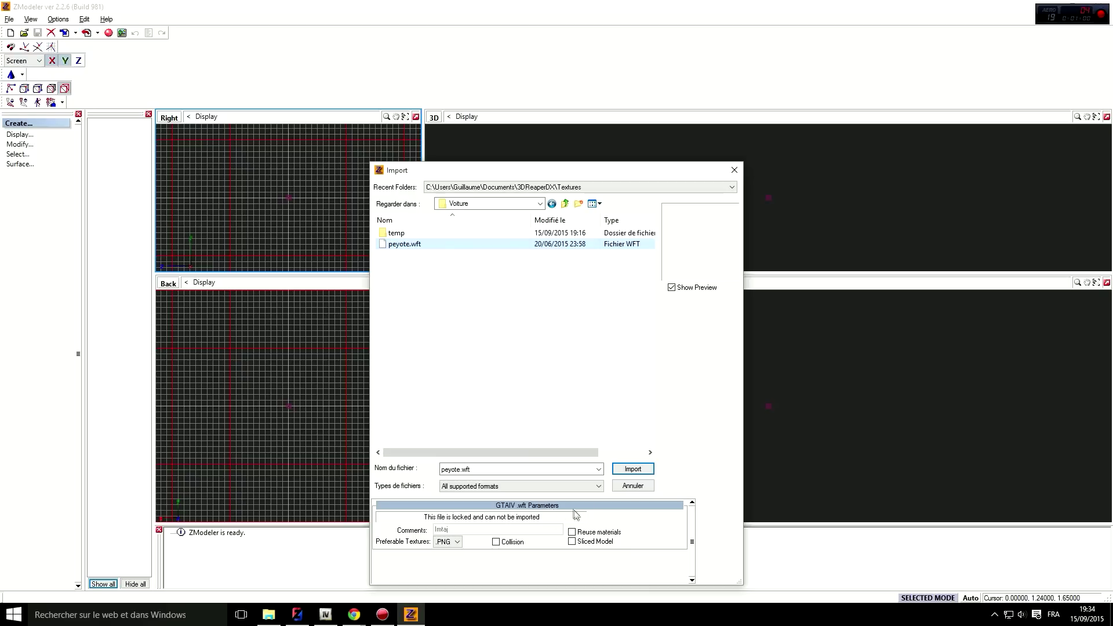
pyautogui.click(734, 170)
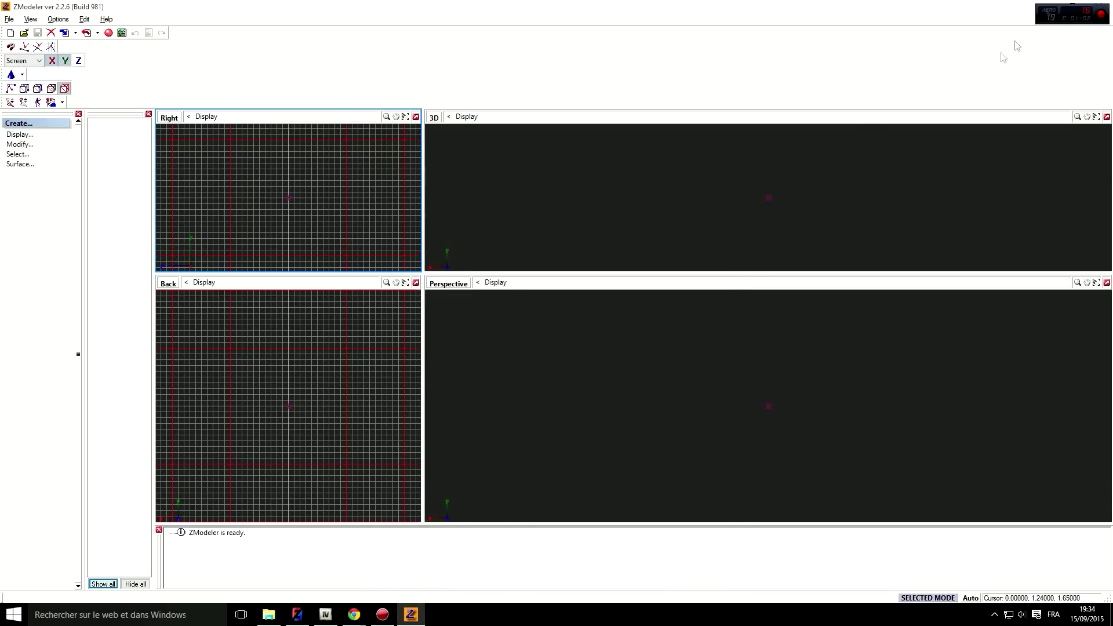
pyautogui.click(1046, 5)
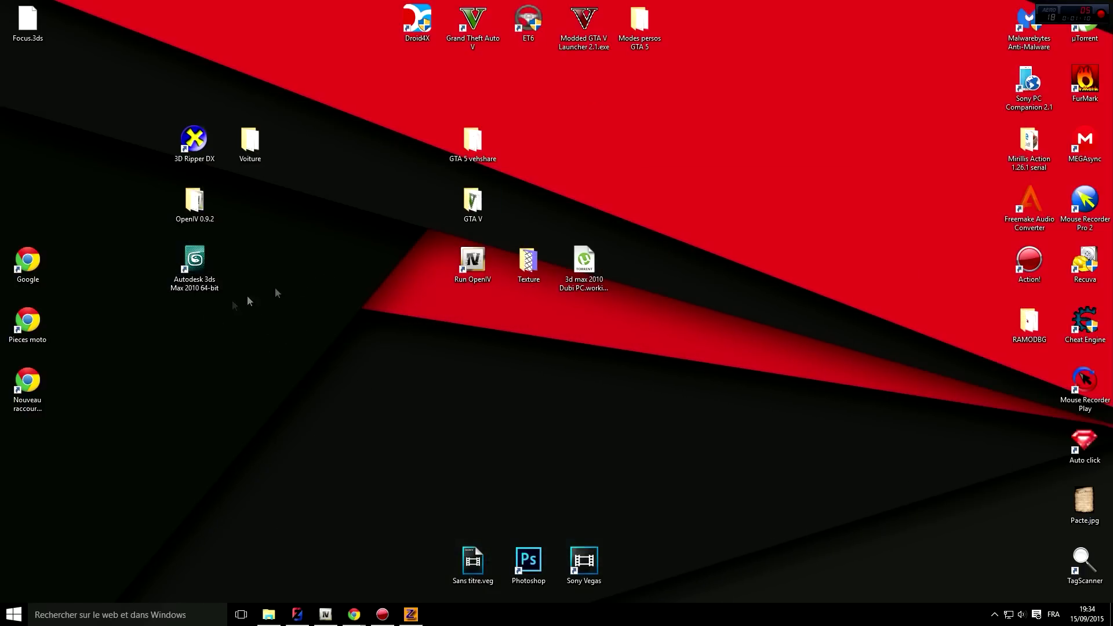
pyautogui.moveTo(150, 350); pyautogui.dragTo(264, 233)
pyautogui.click(289, 368)
pyautogui.moveTo(597, 315); pyautogui.dragTo(481, 347)
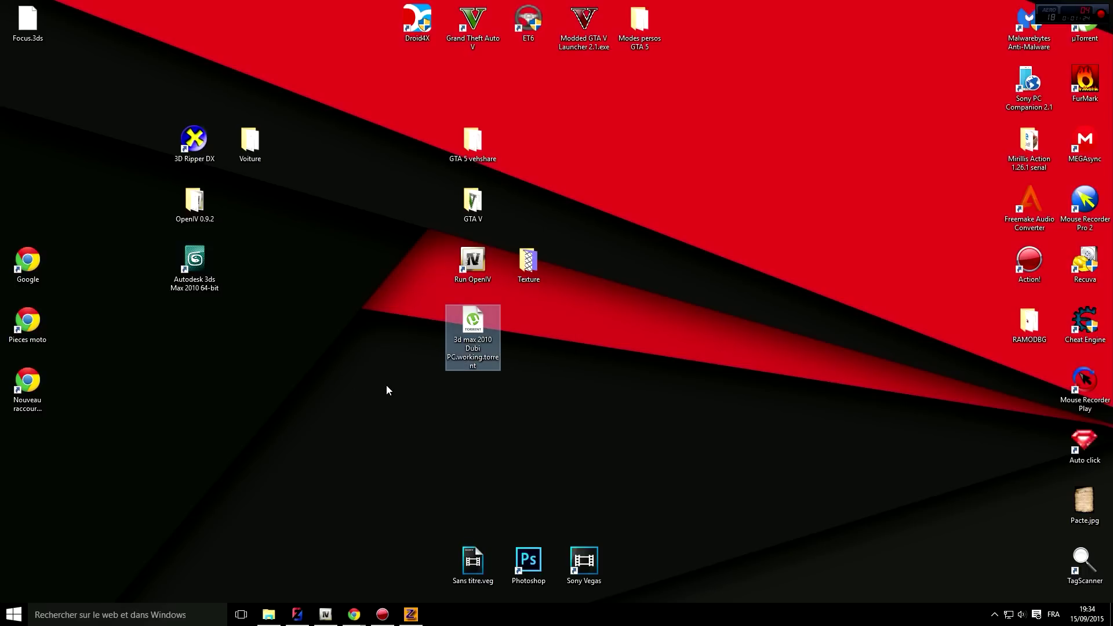
pyautogui.moveTo(486, 355); pyautogui.dragTo(577, 251)
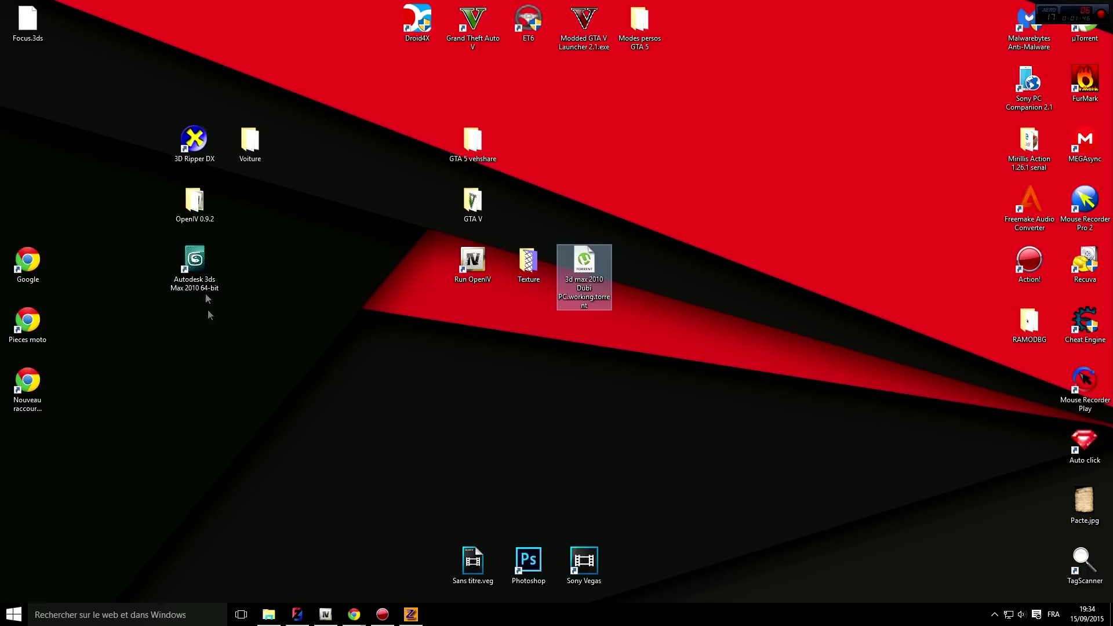
# - Open 3D Ripper DX to view its launch and capture settings, and close it
pyautogui.doubleClick(194, 142)
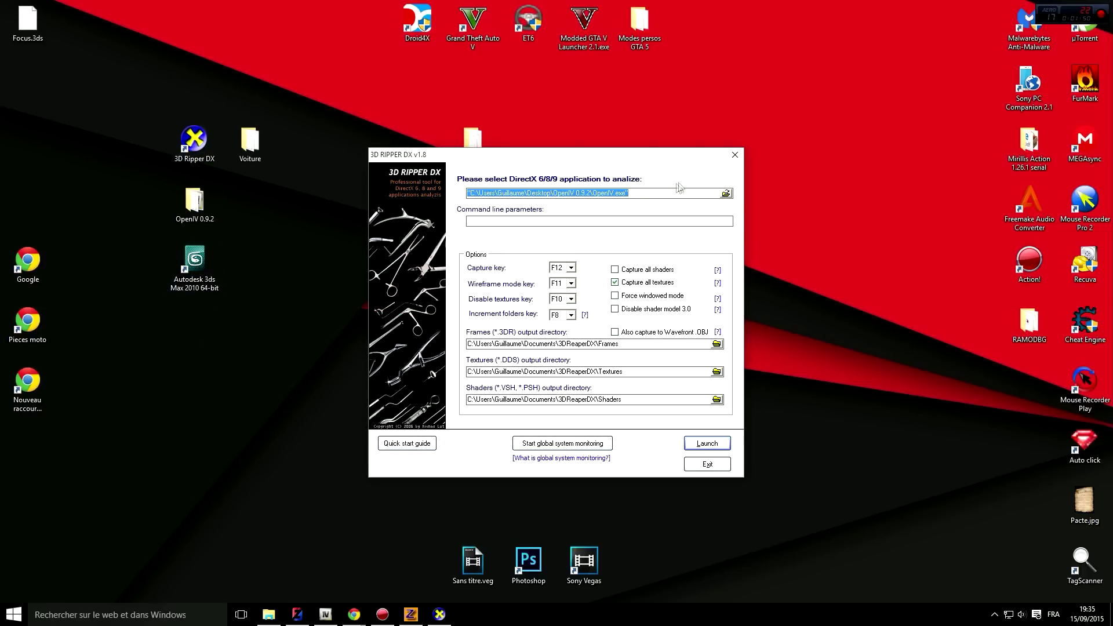
pyautogui.click(735, 155)
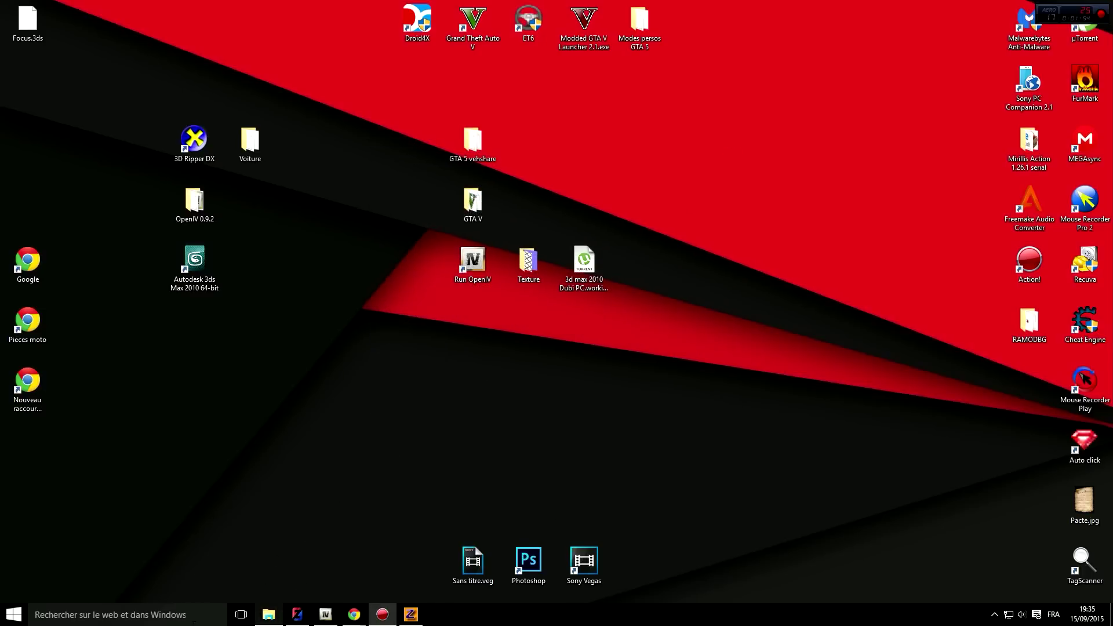
# - Launch the installer 3DRipperDXSetup.1.8.2.exe from the Downloads folder and close the folder window
pyautogui.press('super')
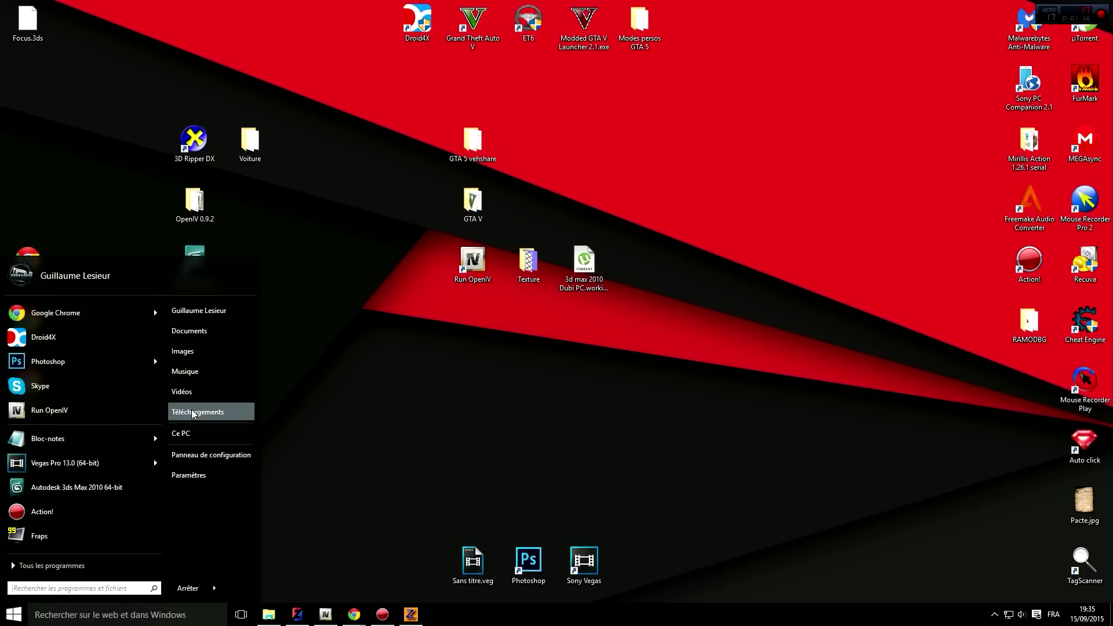
pyautogui.click(209, 411)
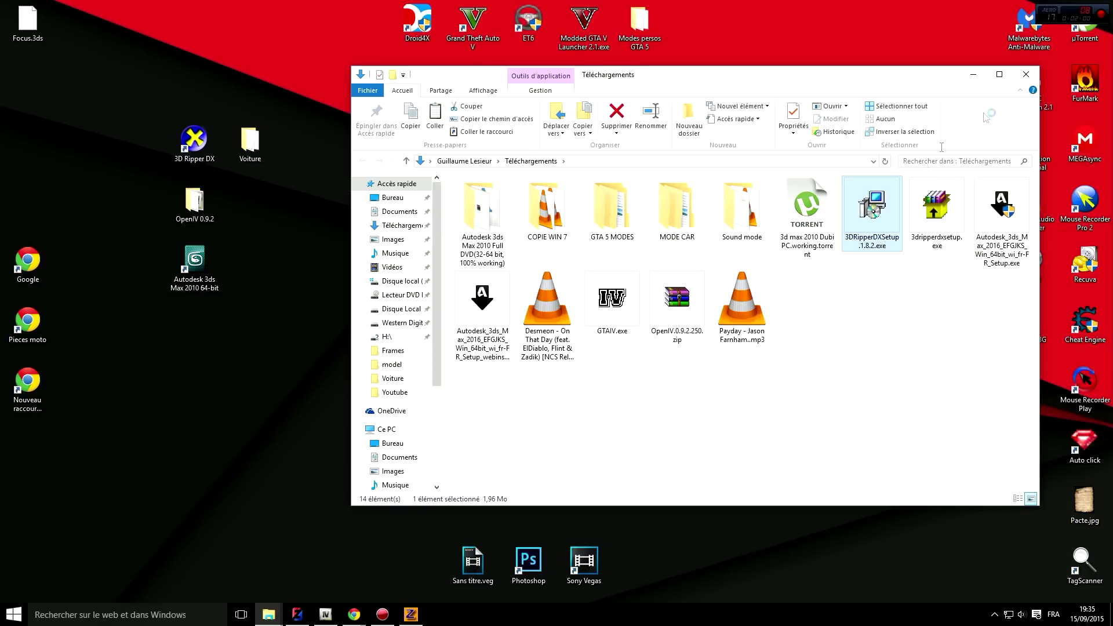
pyautogui.click(1026, 74)
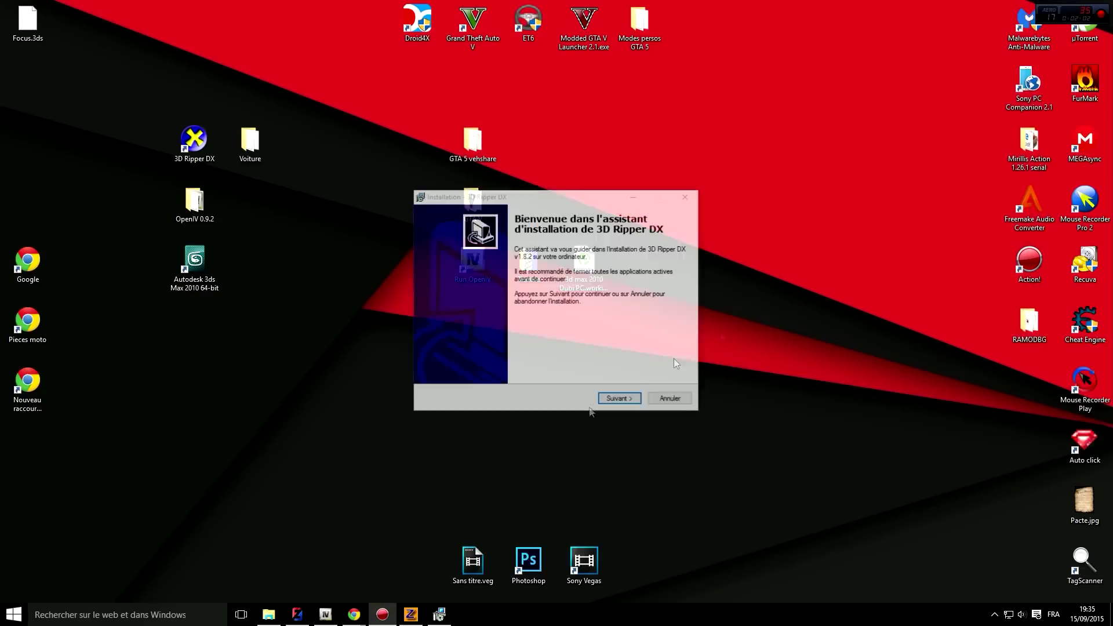
# - Accept the 3D Ripper DX licence, keep the default destination folder, and advance to page 2 of the 3DR import plugin options
pyautogui.click(606, 405)
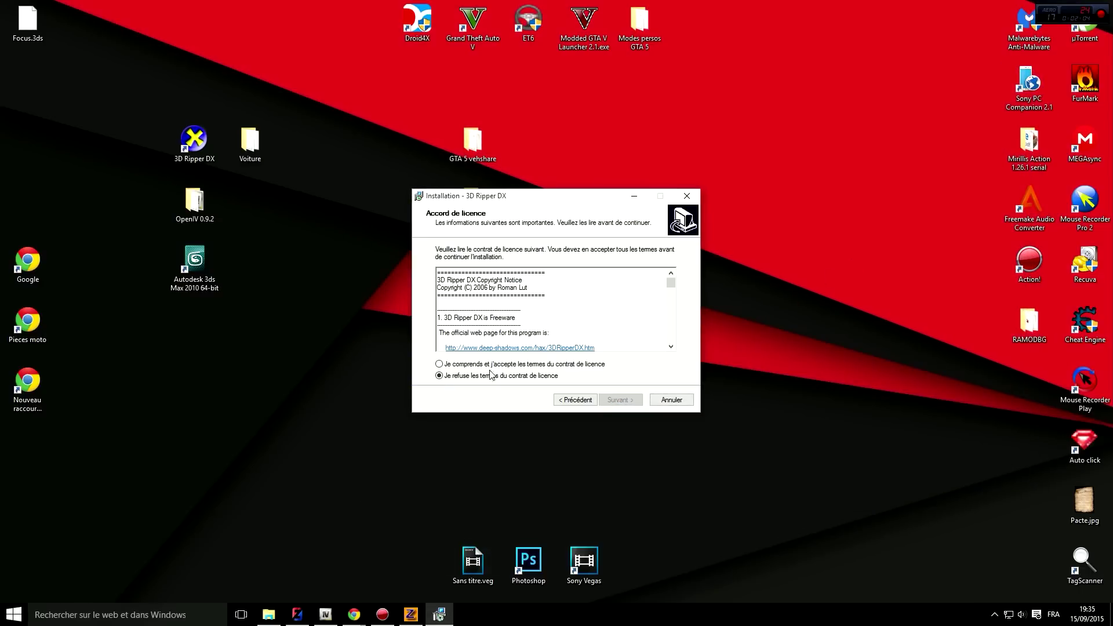
pyautogui.click(464, 366)
pyautogui.click(618, 399)
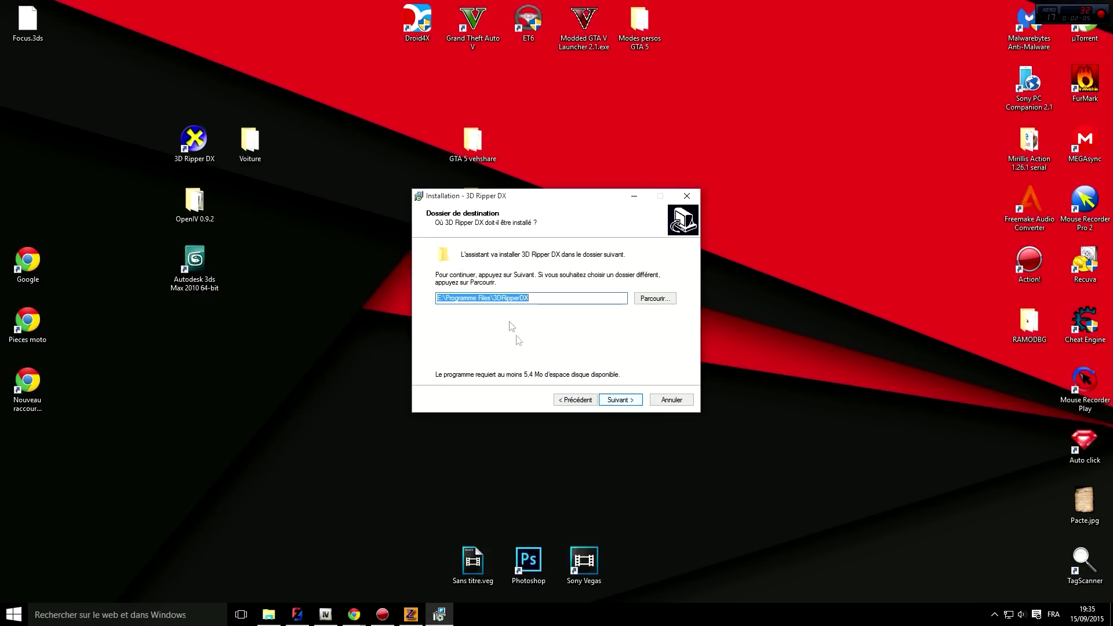
pyautogui.click(620, 400)
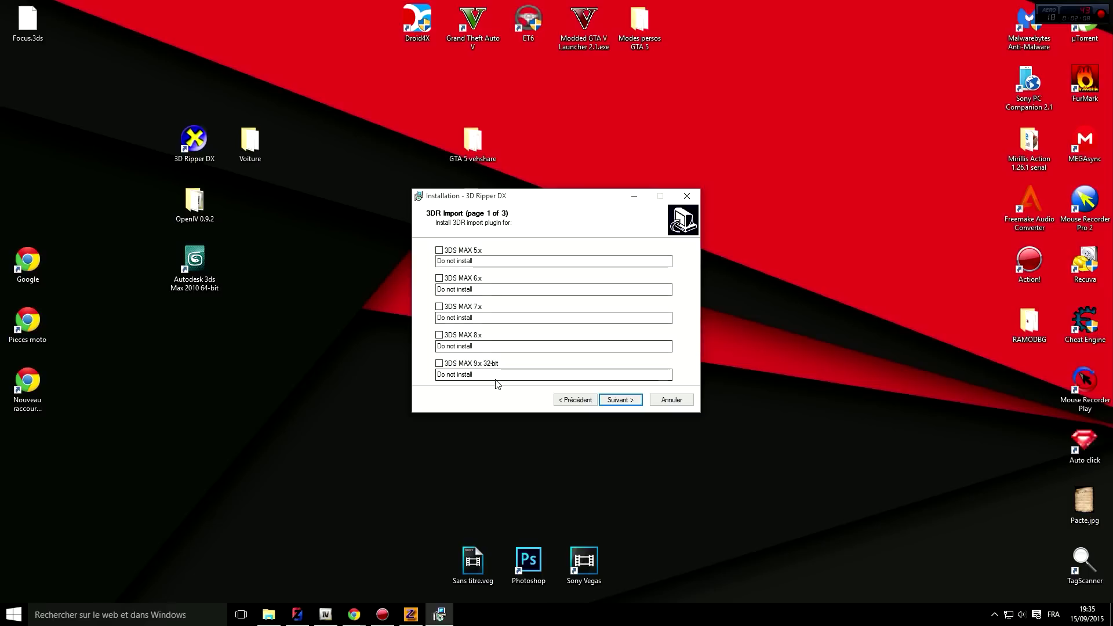
pyautogui.click(620, 400)
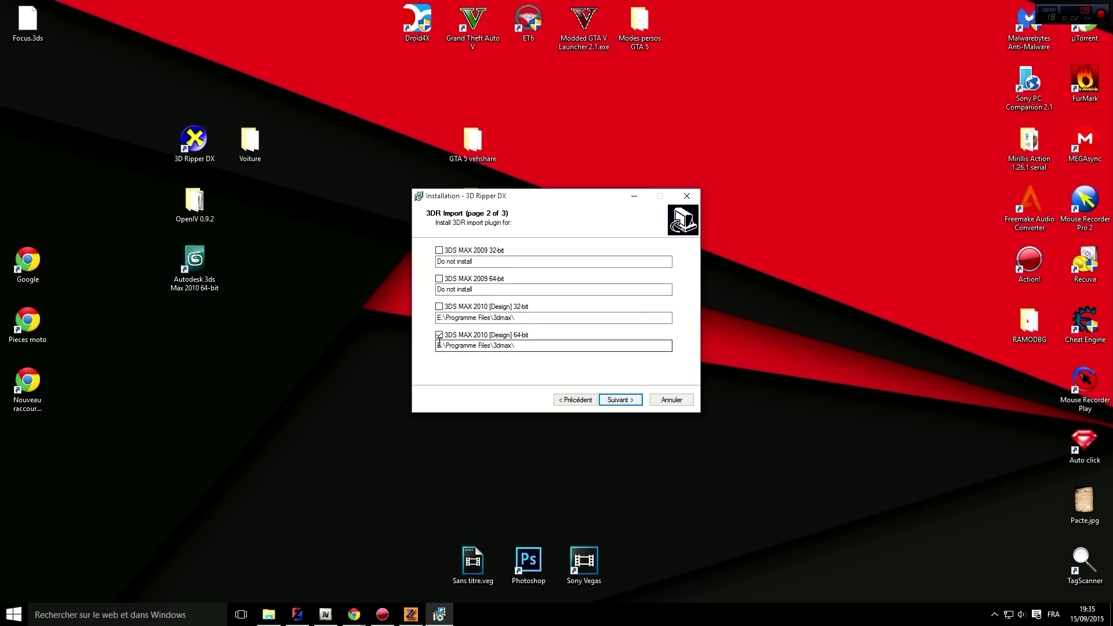
# - Enable the 3DR import plugin for 3DS MAX 2010 [Design] 32-bit, select the 3dmax part of its path, and quit the installation
pyautogui.click(439, 307)
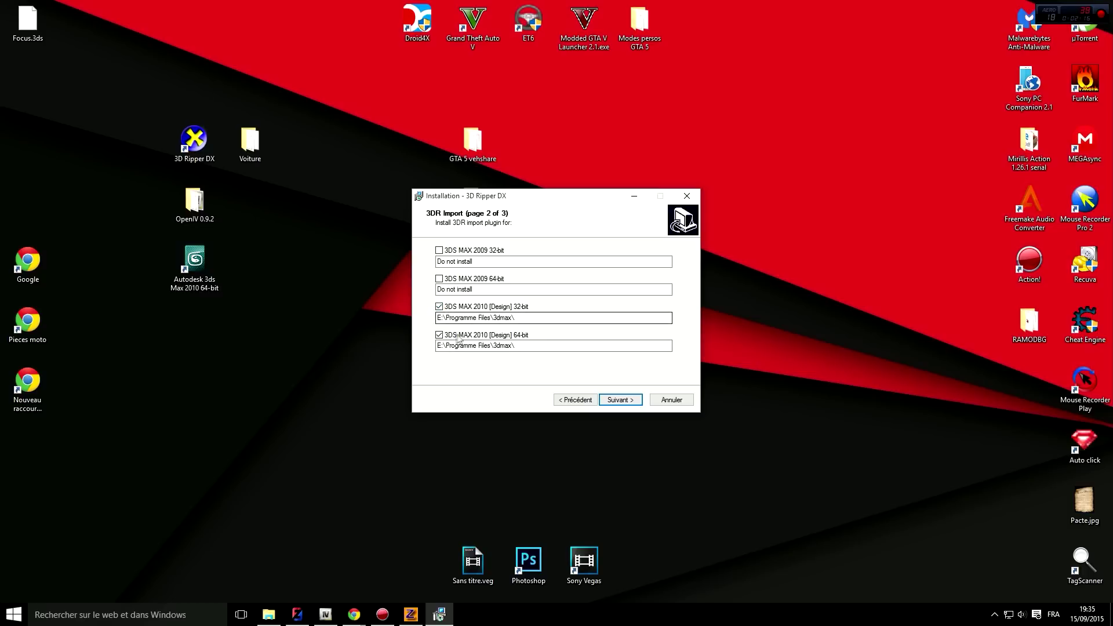
pyautogui.moveTo(515, 317); pyautogui.dragTo(486, 320)
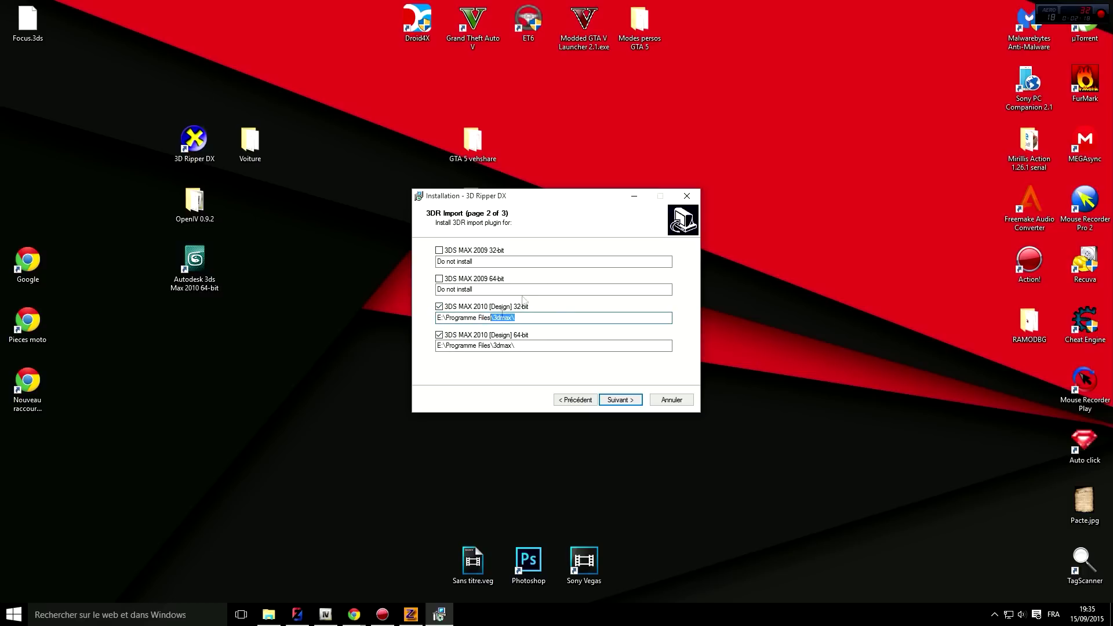
pyautogui.click(670, 400)
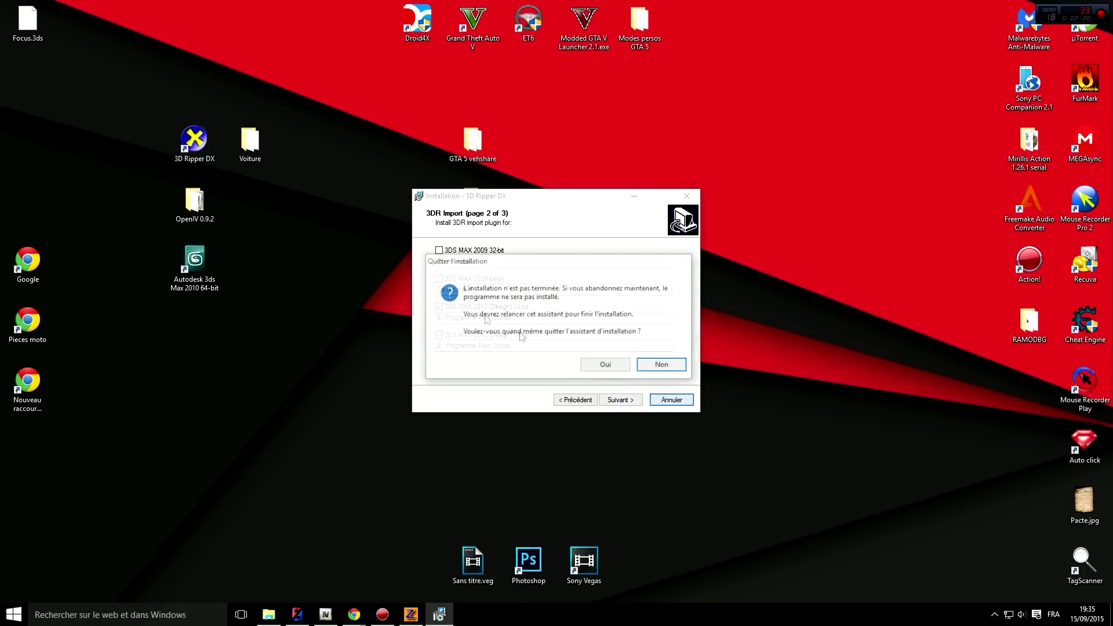
pyautogui.click(614, 364)
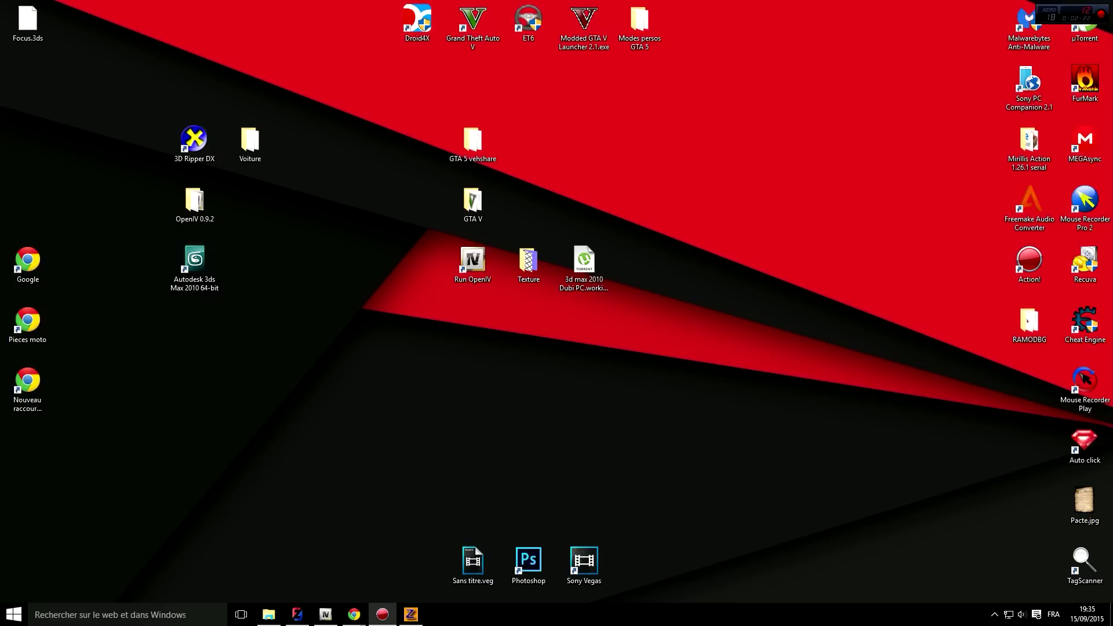
# - Open the folder E:\Programme Files\3dmax\plugins and check for the 3drimport.dli plugin file
pyautogui.press('super')
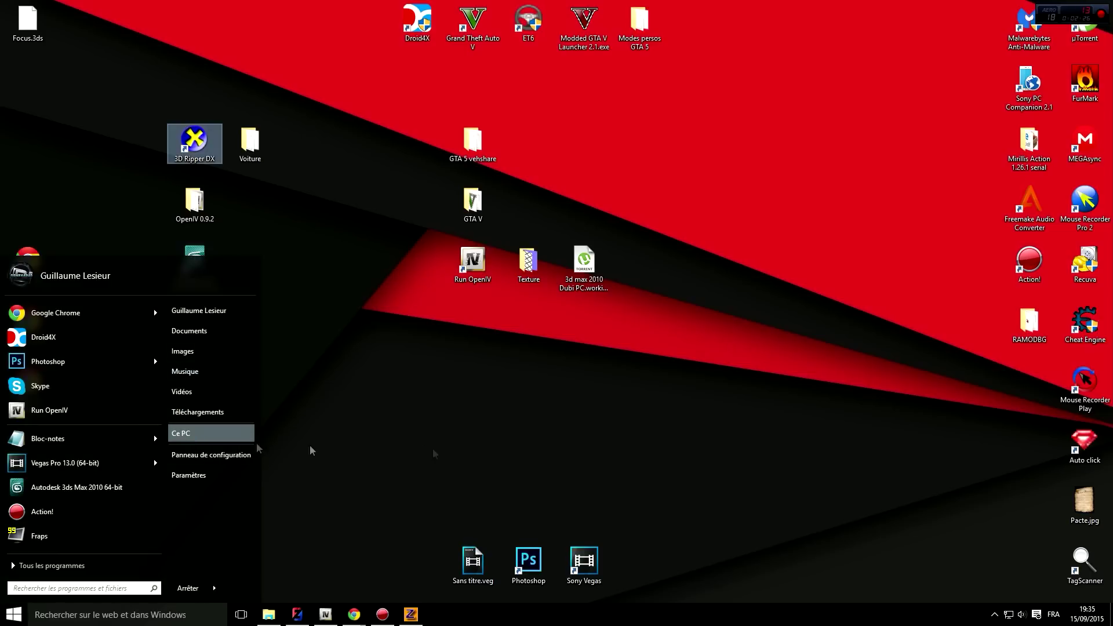
pyautogui.click(224, 442)
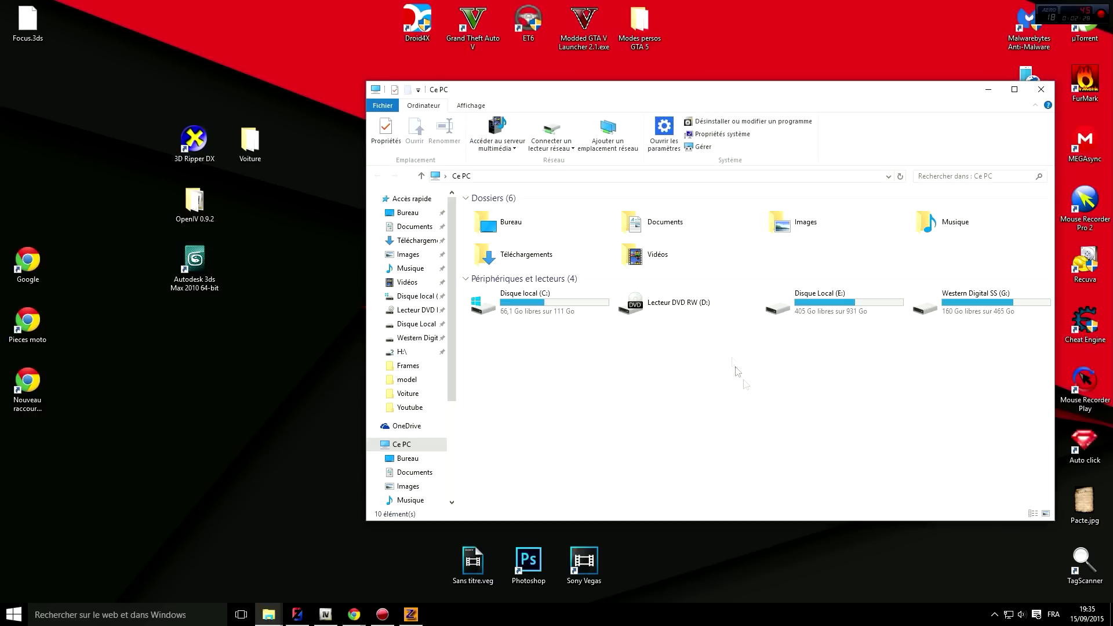
pyautogui.doubleClick(813, 313)
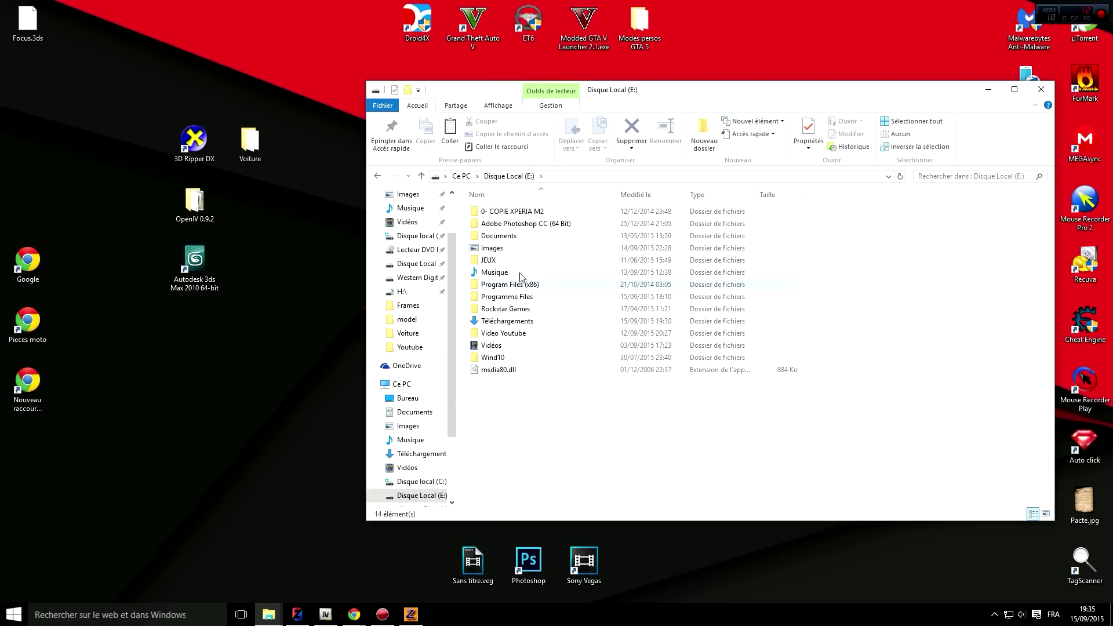
pyautogui.doubleClick(510, 296)
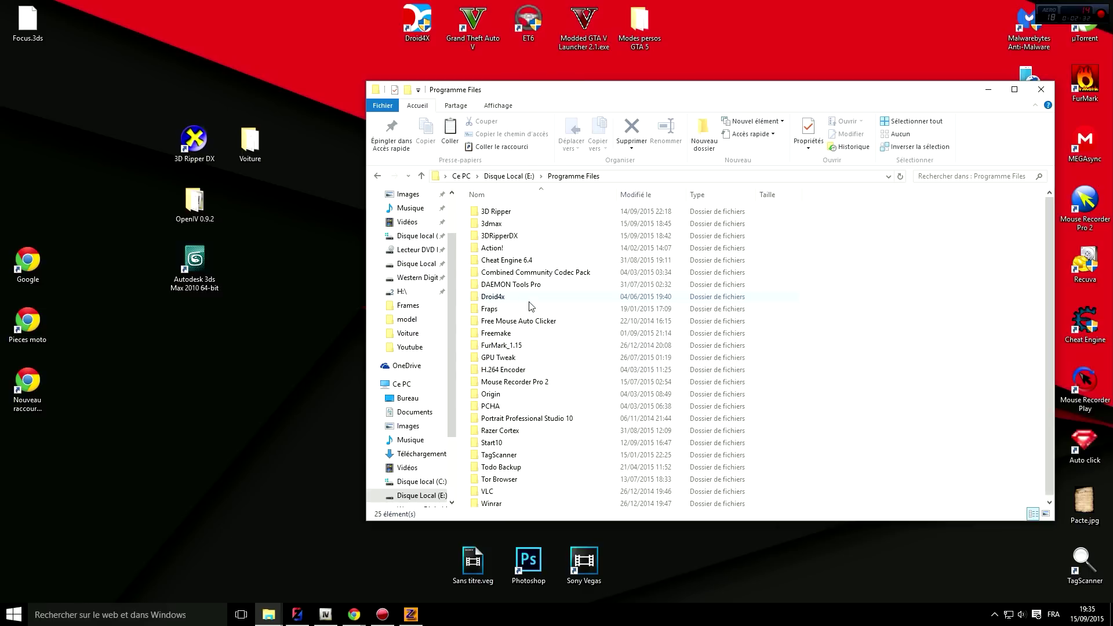
pyautogui.doubleClick(492, 224)
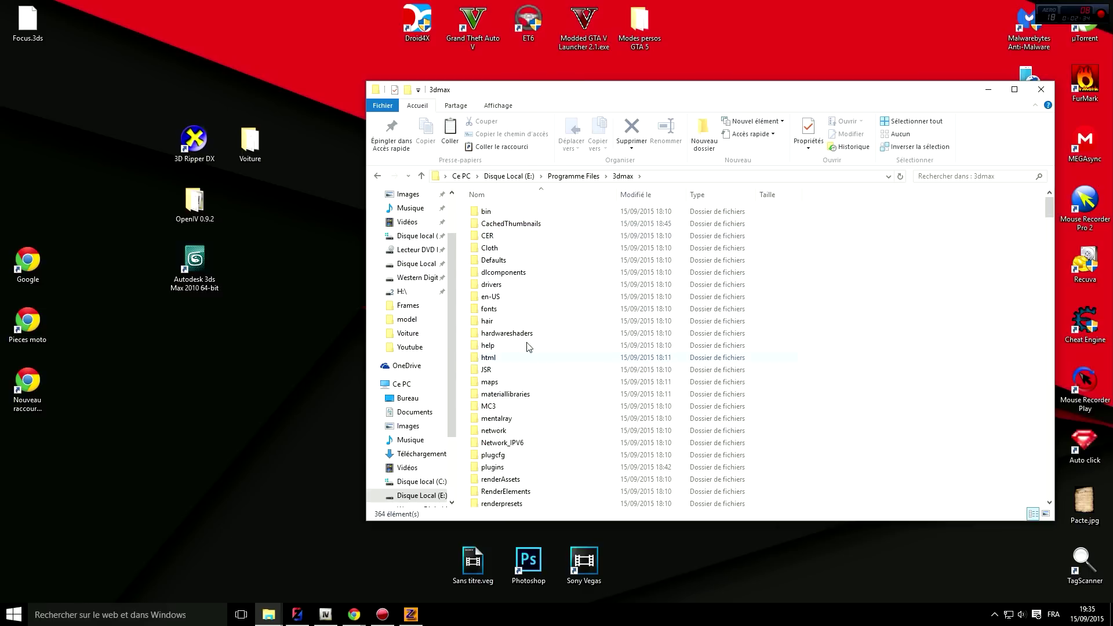
pyautogui.doubleClick(493, 467)
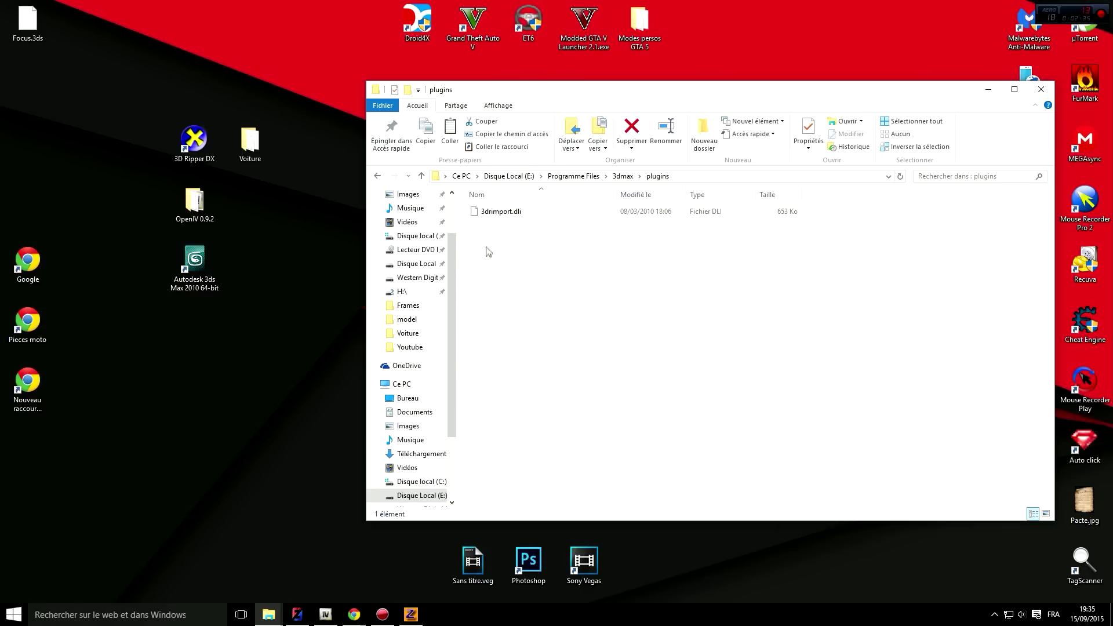
pyautogui.click(504, 215)
pyautogui.click(585, 334)
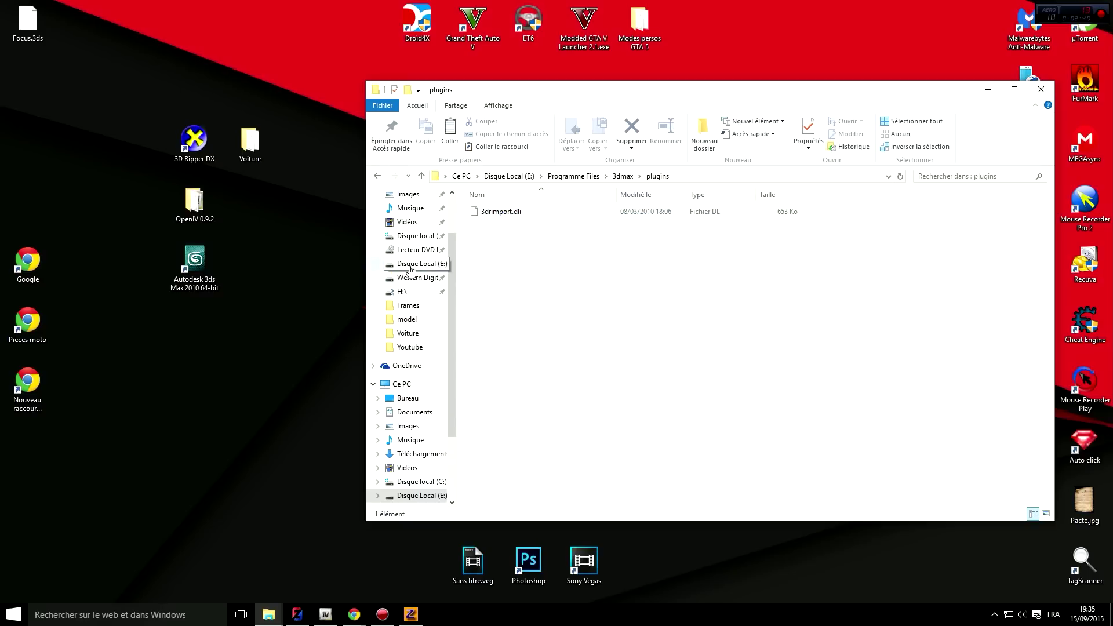
# - Open the folder C:\Programmes\Autodesk\3ds Max 2010\plugins to check for the 3DR import plugin
pyautogui.click(415, 236)
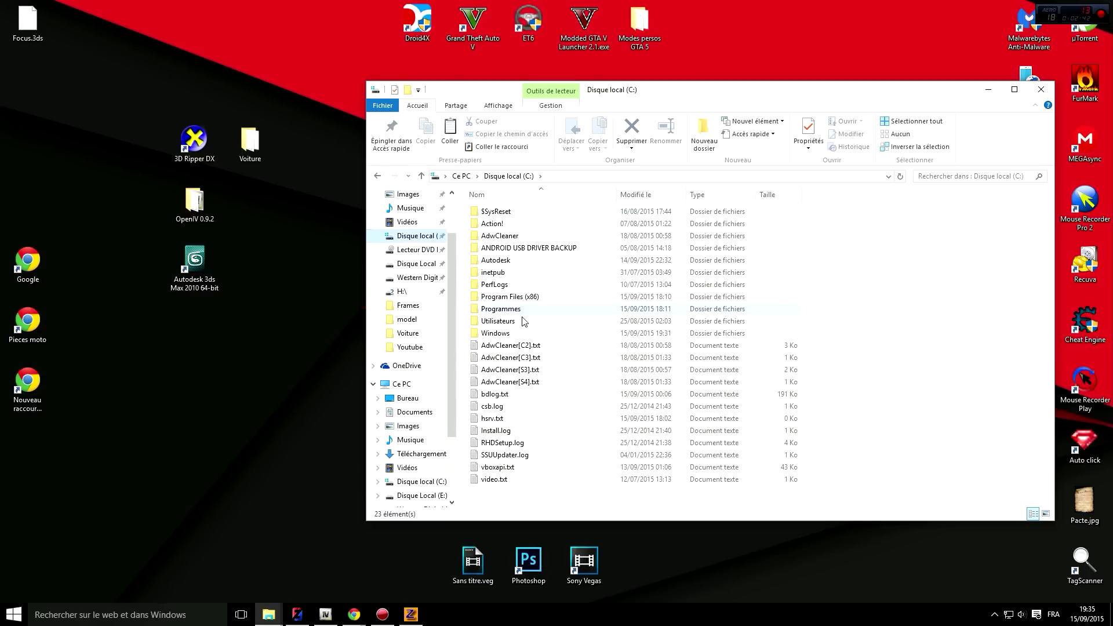
pyautogui.doubleClick(518, 309)
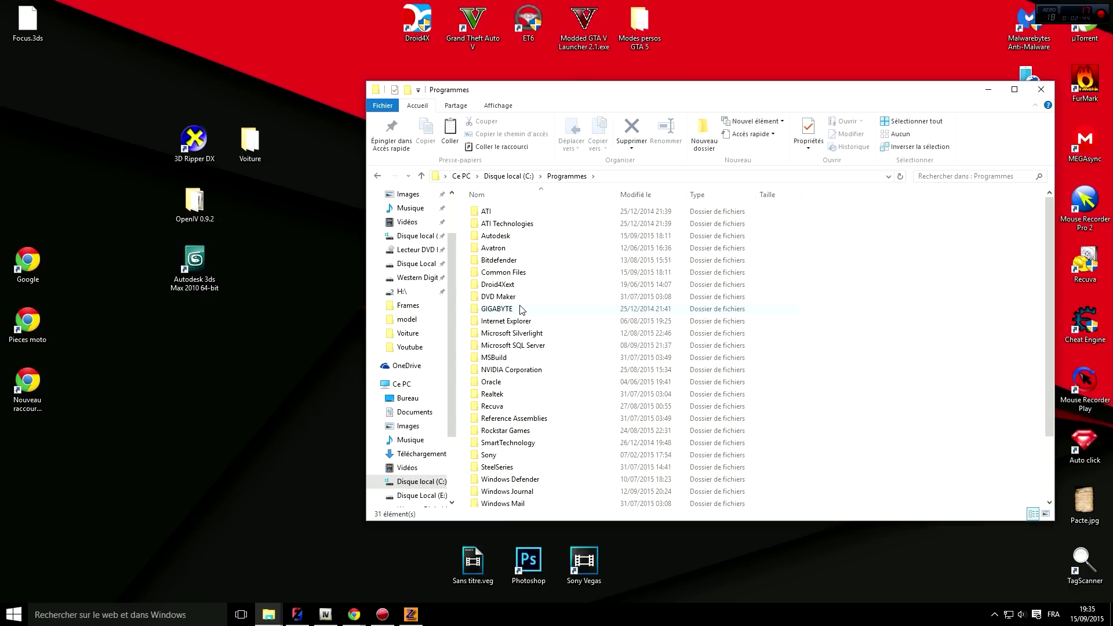
pyautogui.doubleClick(499, 236)
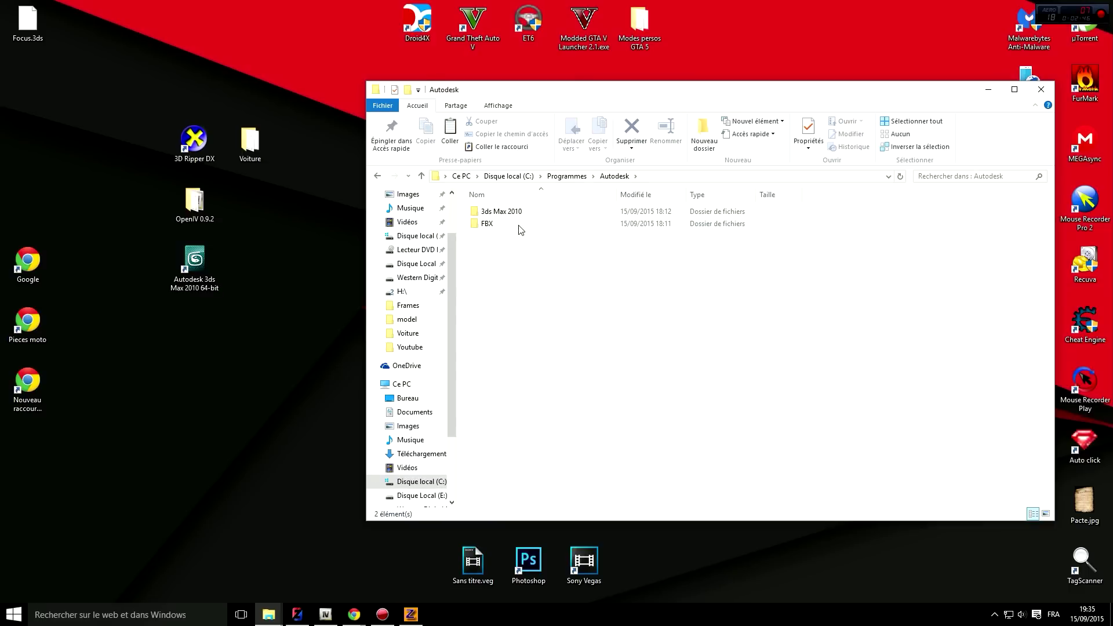
pyautogui.doubleClick(521, 214)
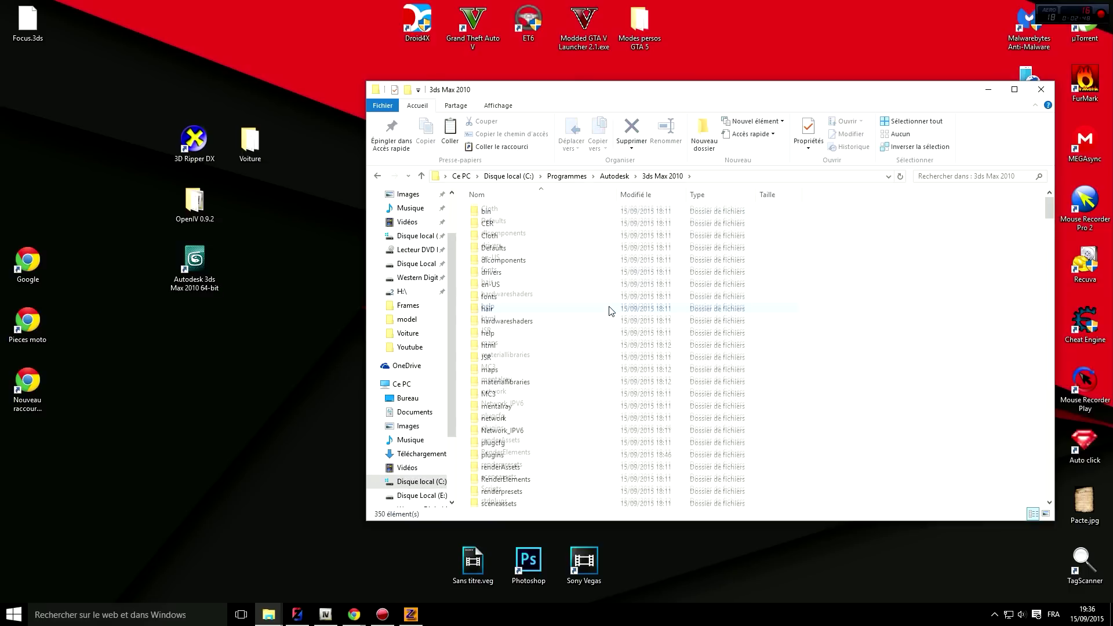
pyautogui.scroll(-2, 608, 318)
pyautogui.doubleClick(512, 394)
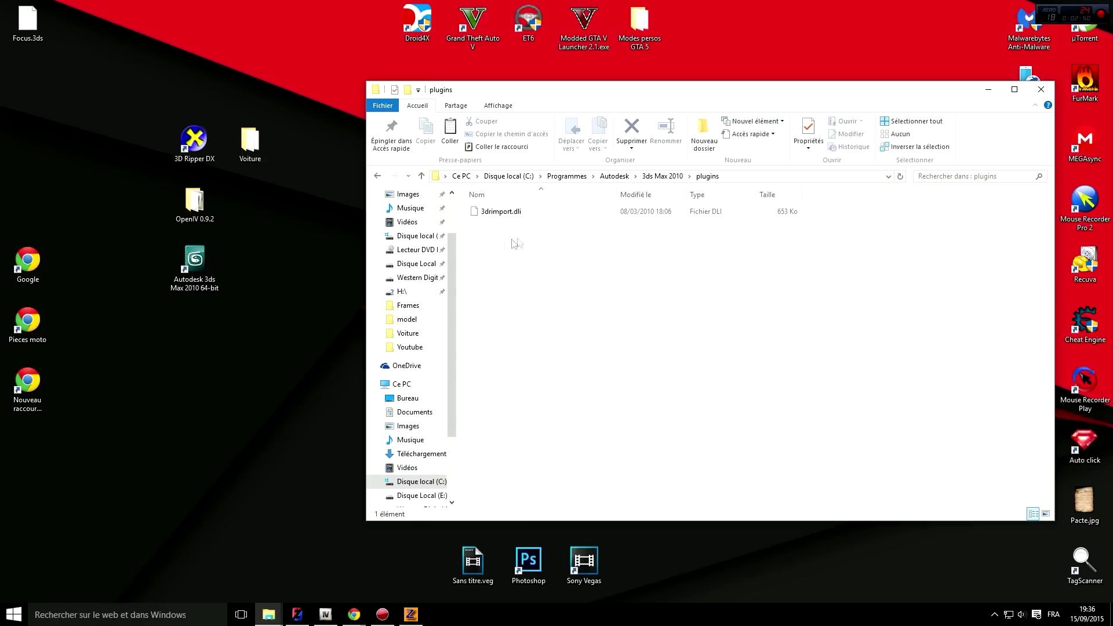
# - Close the plugins folder and check the desktop's Voiture folder for peyote.wft, peyote.wtd and GTAIV.exe
pyautogui.click(1041, 89)
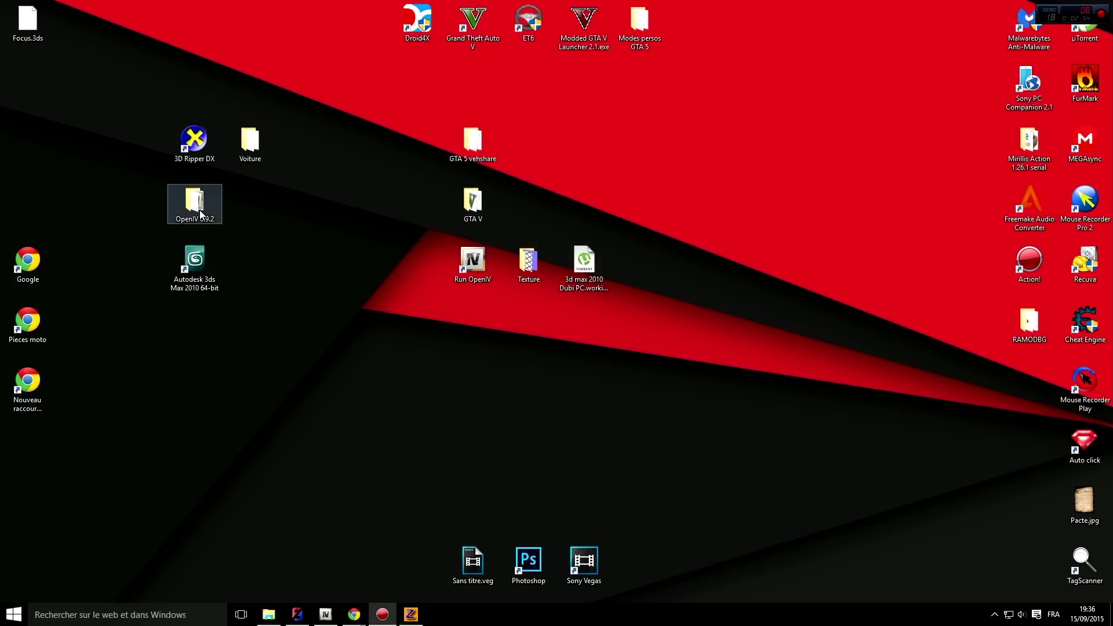
pyautogui.doubleClick(255, 154)
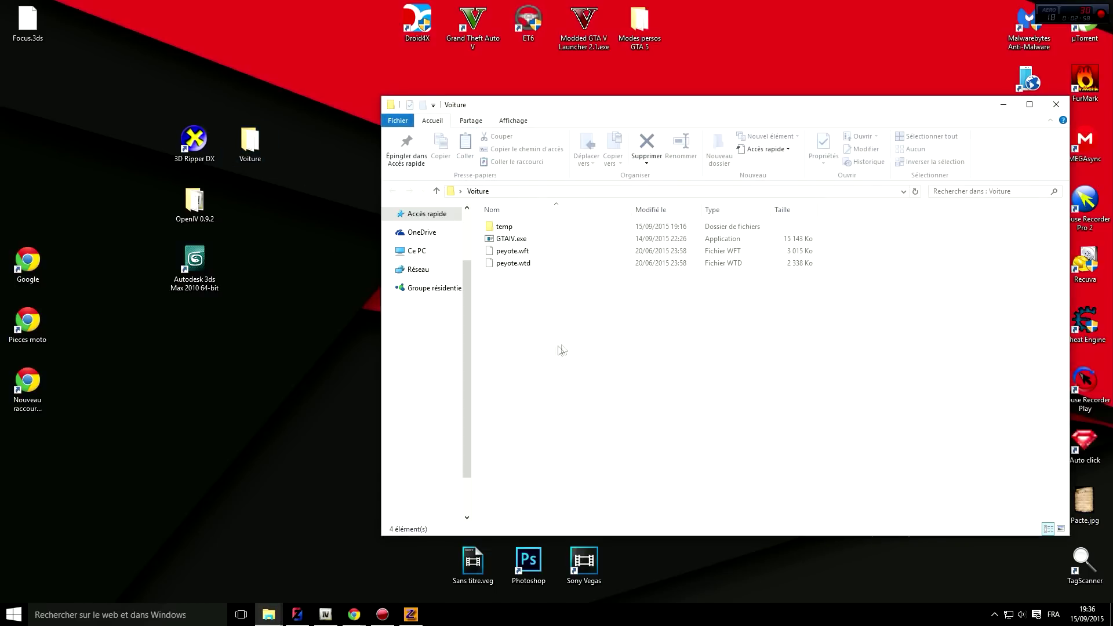
pyautogui.moveTo(518, 284); pyautogui.dragTo(537, 253)
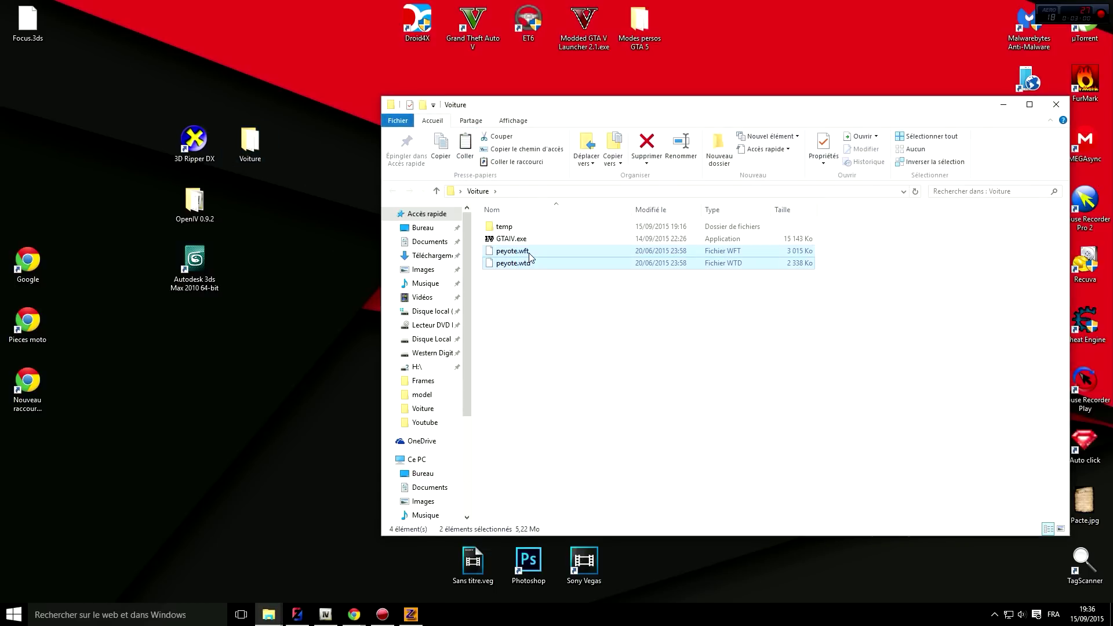
pyautogui.click(539, 265)
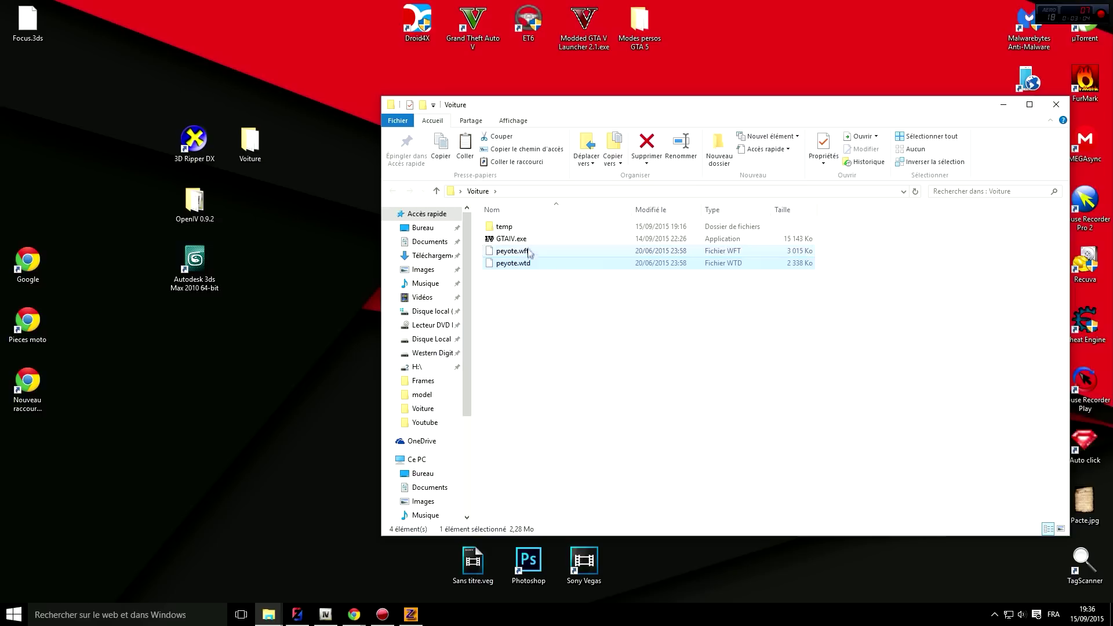
pyautogui.click(557, 335)
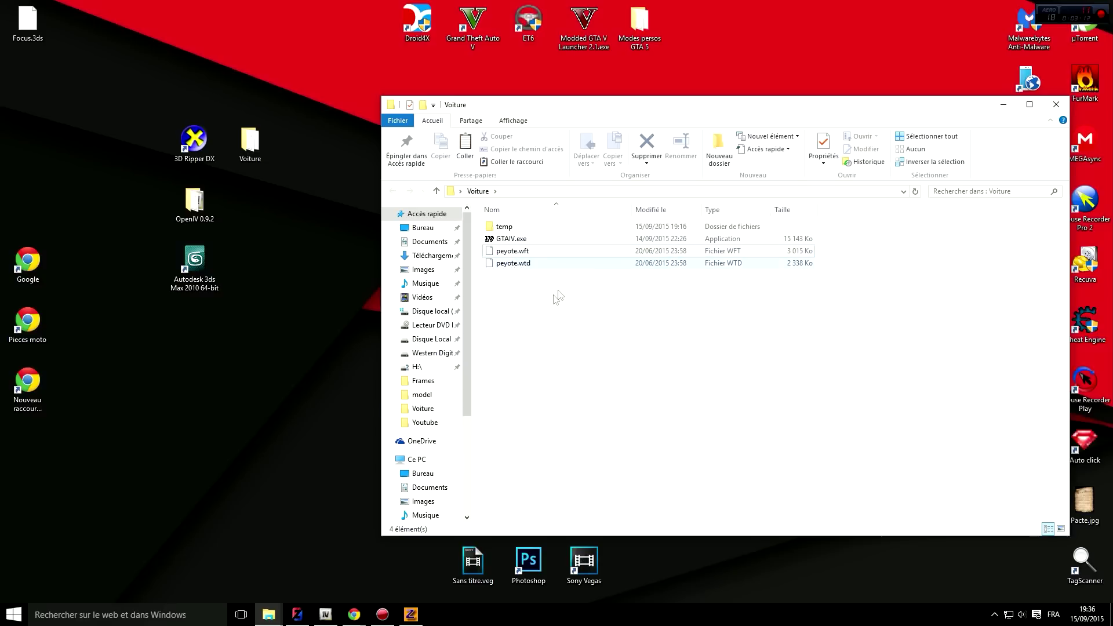
pyautogui.click(525, 240)
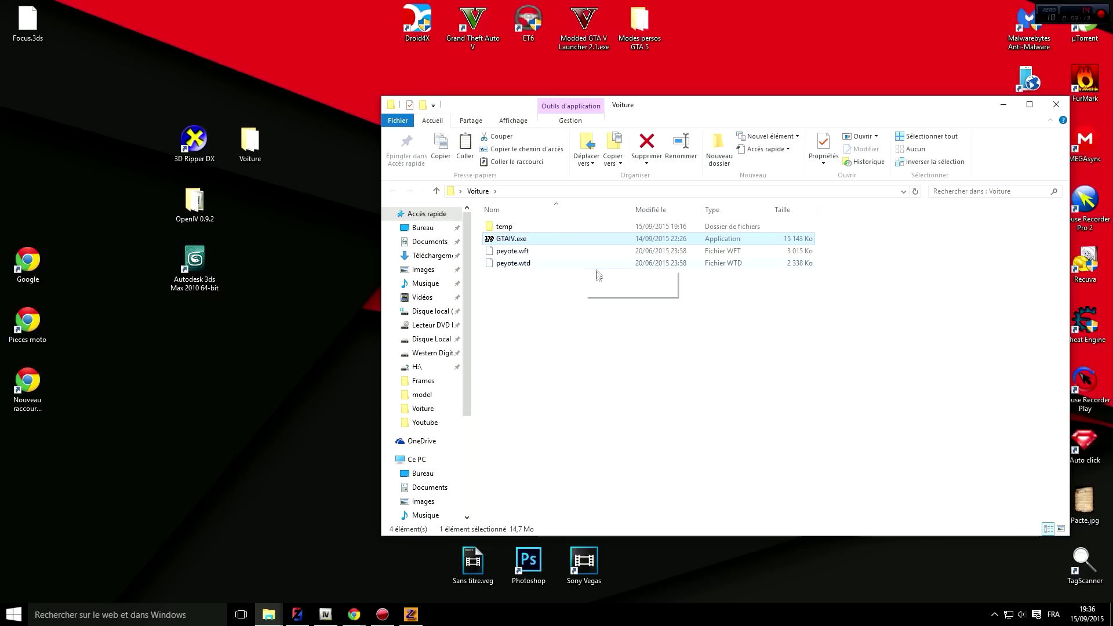
pyautogui.click(552, 342)
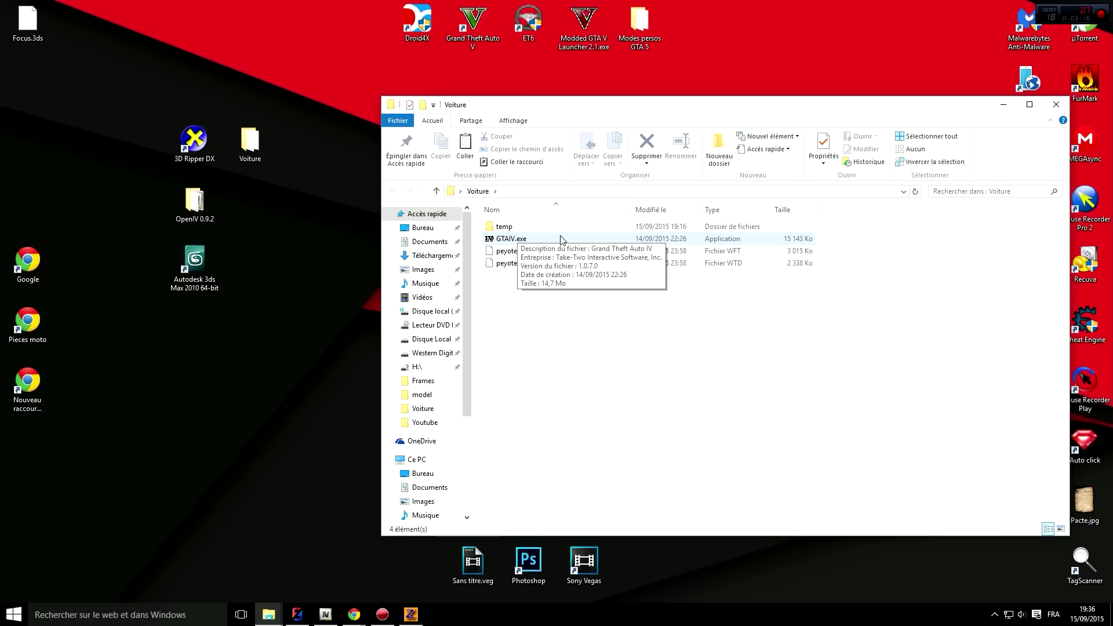
pyautogui.doubleClick(520, 240)
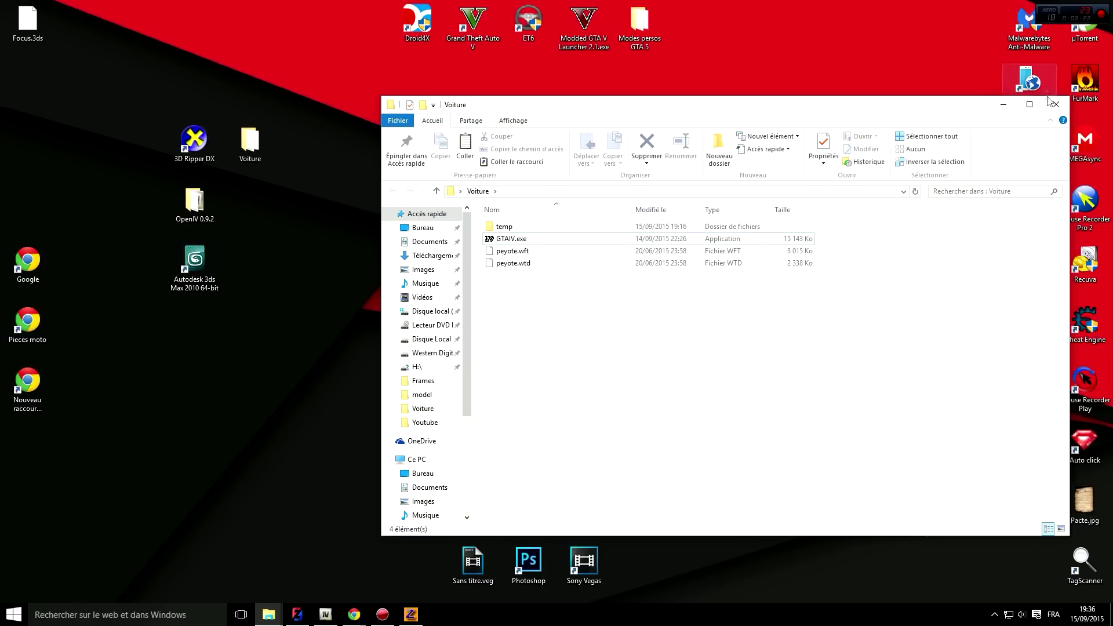
pyautogui.click(1002, 104)
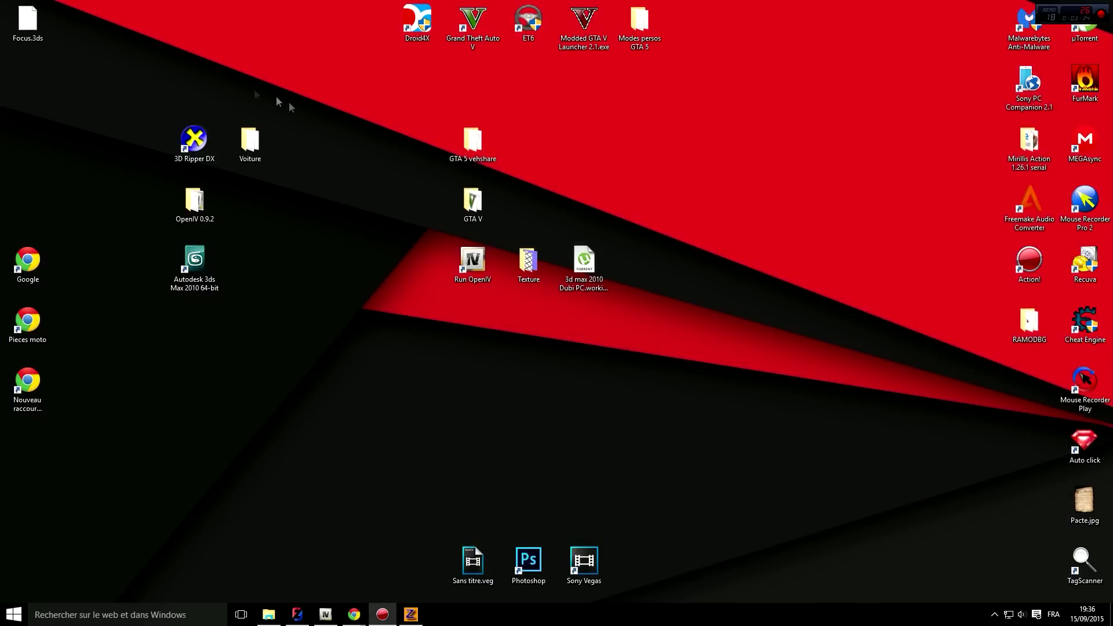
# - Start 3D Ripper DX and launch OpenIV.exe from the desktop's OpenIV 0.9.2 folder through it
pyautogui.doubleClick(194, 139)
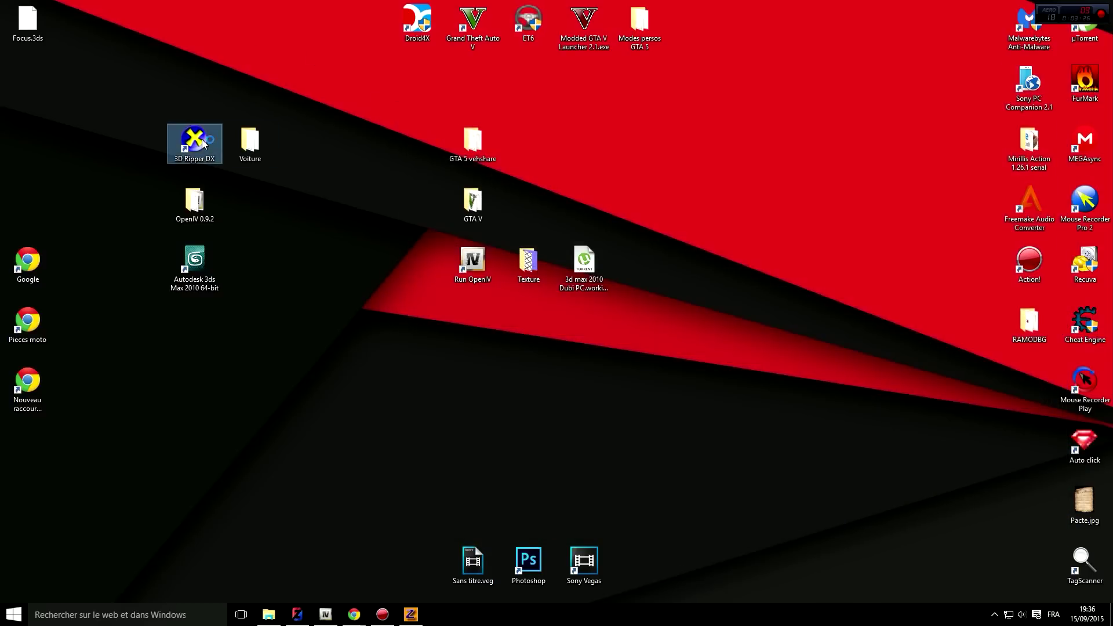
pyautogui.click(726, 193)
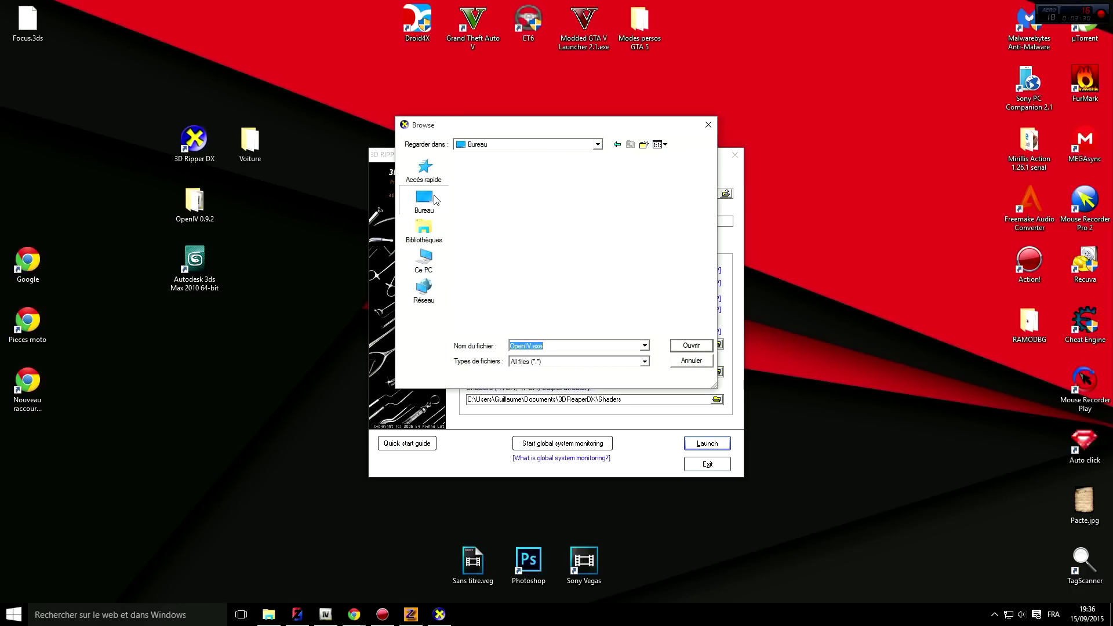
pyautogui.click(435, 199)
pyautogui.moveTo(709, 173); pyautogui.dragTo(723, 248)
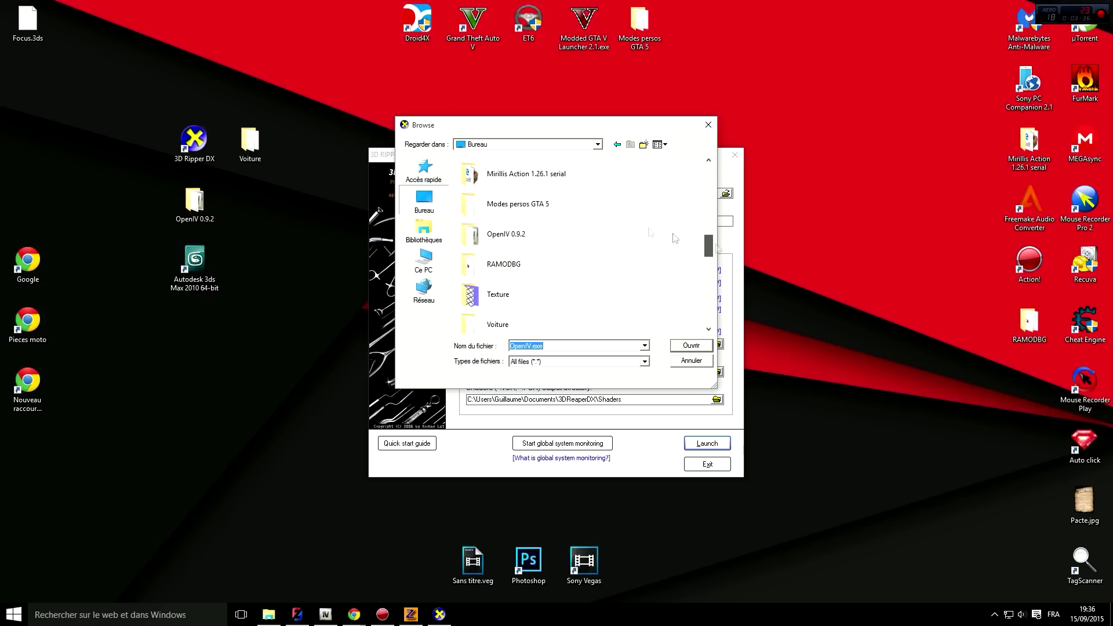
pyautogui.doubleClick(522, 235)
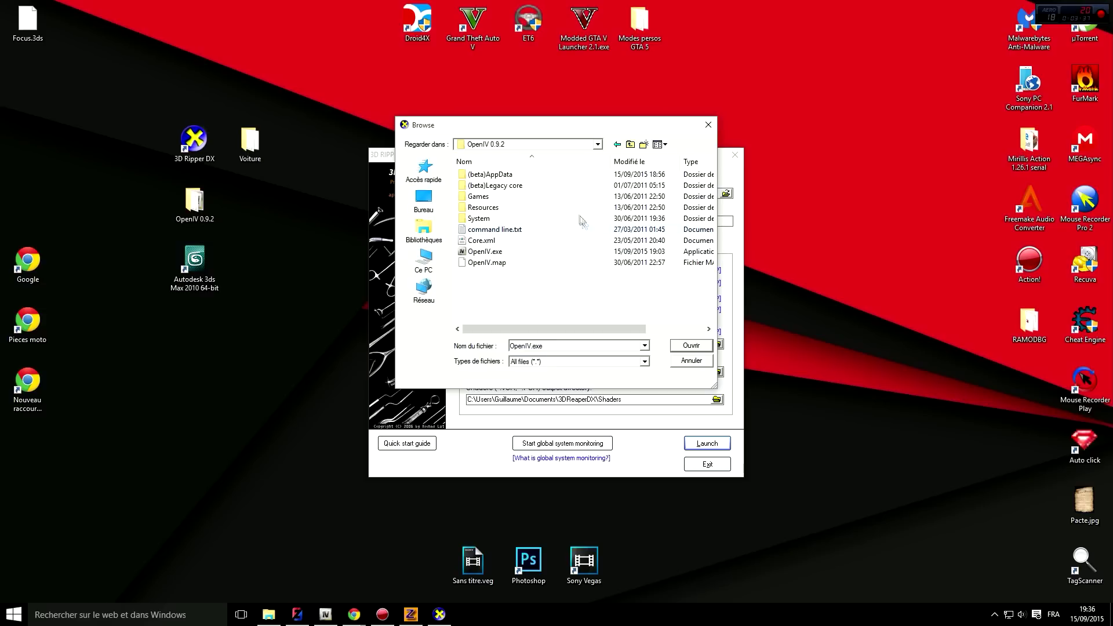
pyautogui.click(506, 254)
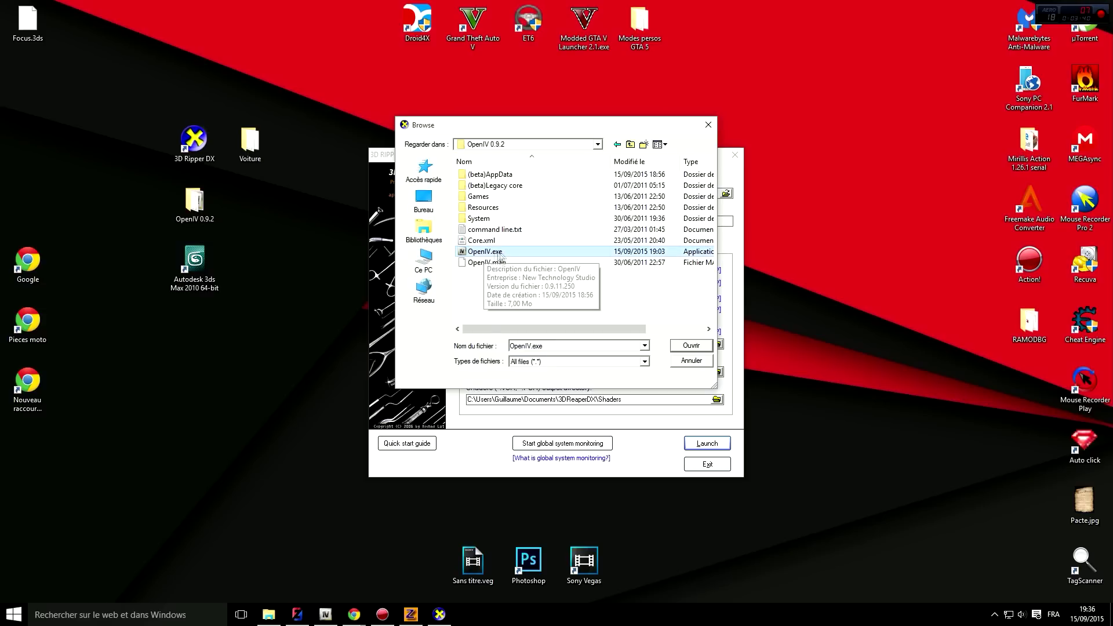
pyautogui.click(692, 347)
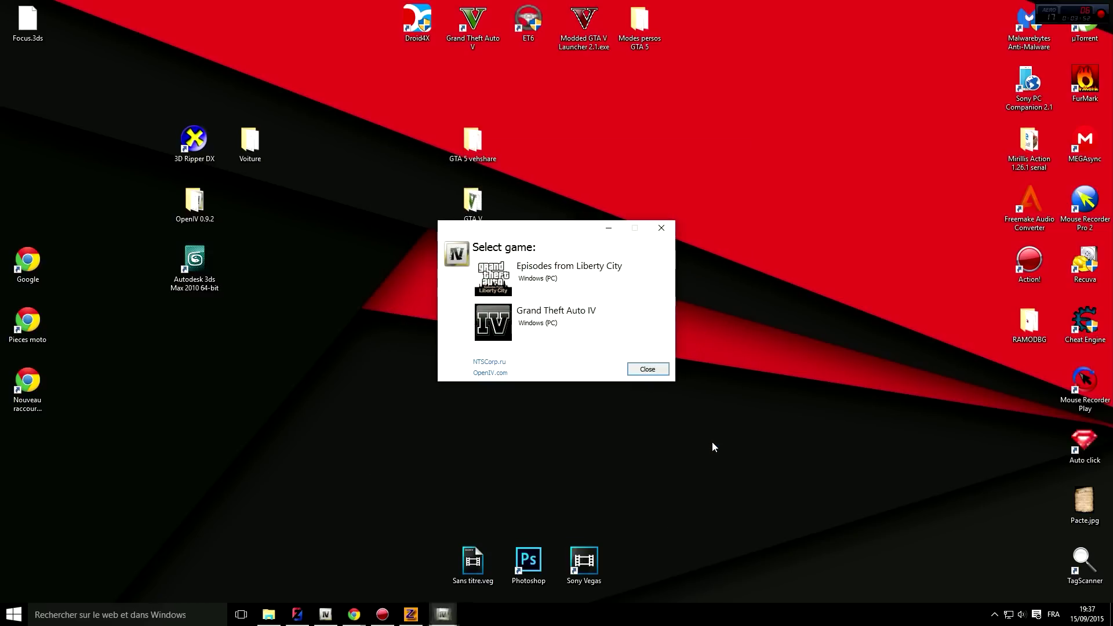
# - Choose Grand Theft Auto IV for Windows as the game and move the OpenIV window clear of the Voiture folder icon
pyautogui.click(538, 325)
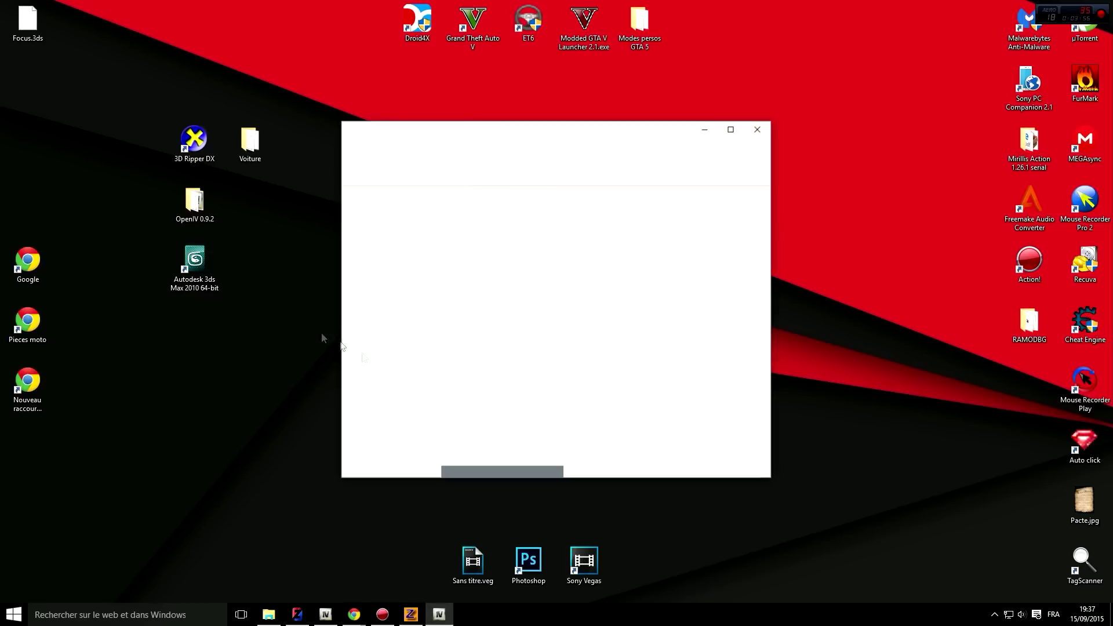
pyautogui.moveTo(462, 137); pyautogui.dragTo(562, 121)
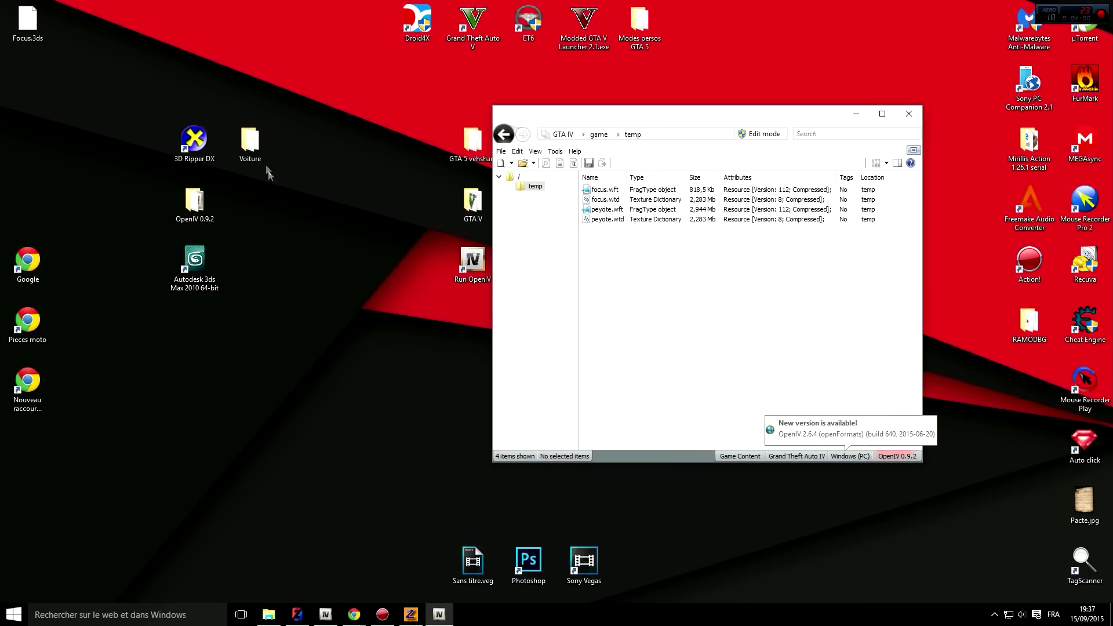
pyautogui.click(253, 145)
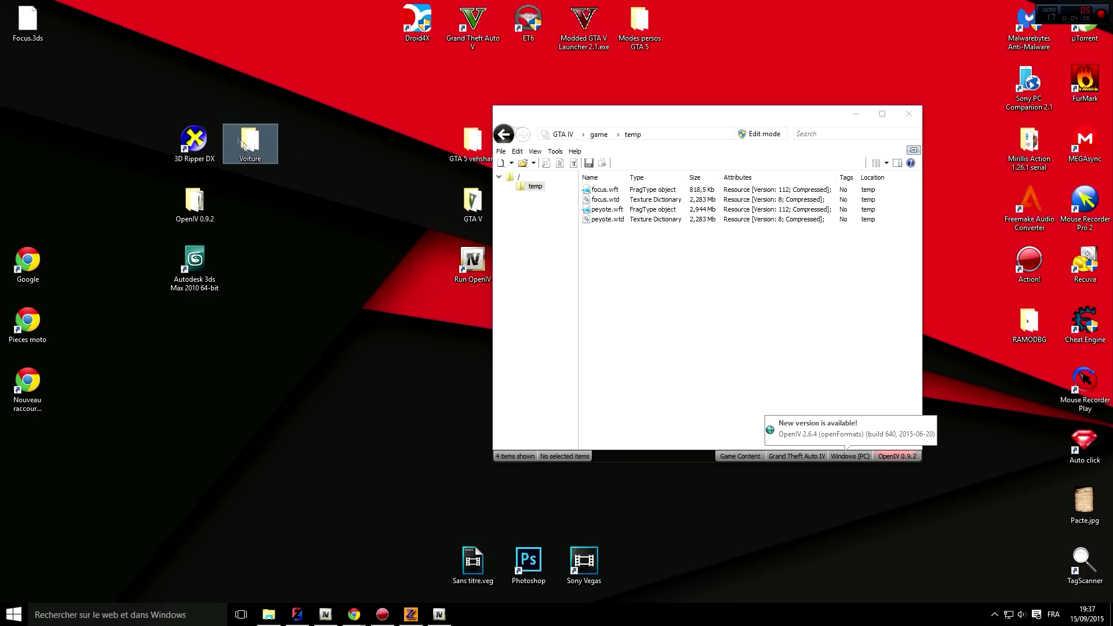
pyautogui.moveTo(617, 118); pyautogui.dragTo(589, 107)
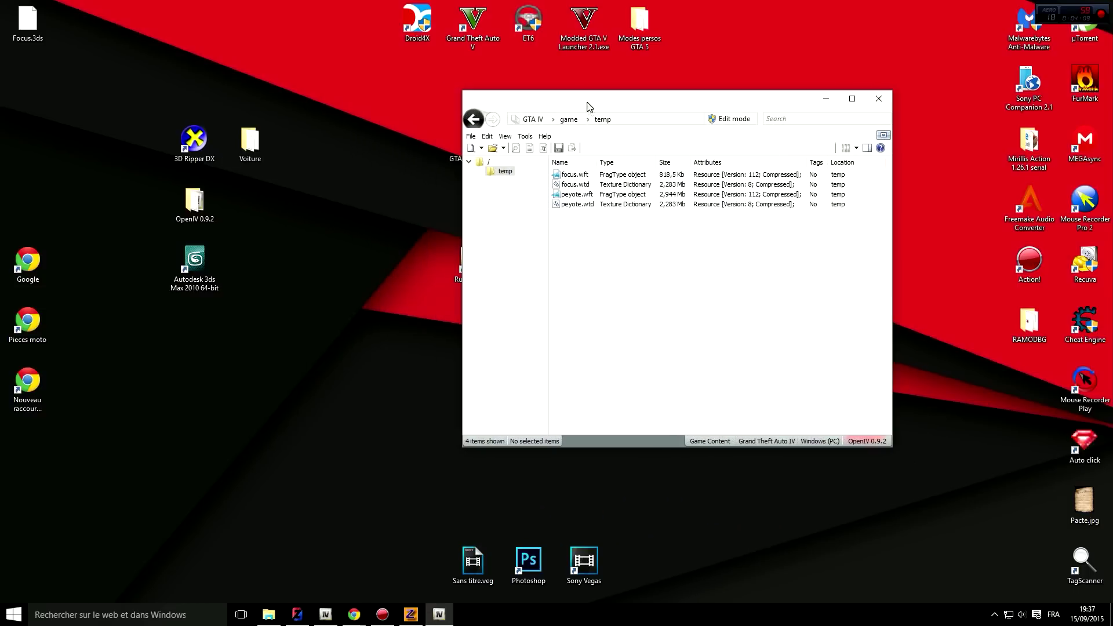
# - Enable edit mode and delete focus.wft and focus.wtd from the game's temp folder
pyautogui.click(584, 187)
pyautogui.keyDown('shift'); pyautogui.click(588, 176); pyautogui.keyUp('shift')
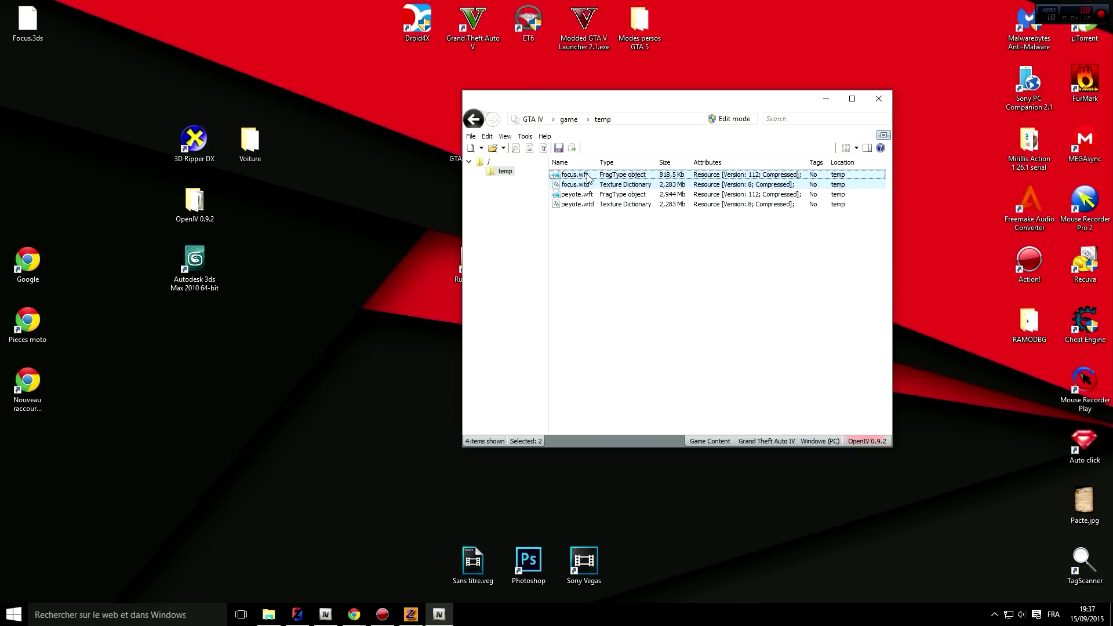
pyautogui.rightClick(689, 183)
pyautogui.click(750, 120)
pyautogui.press('Return')
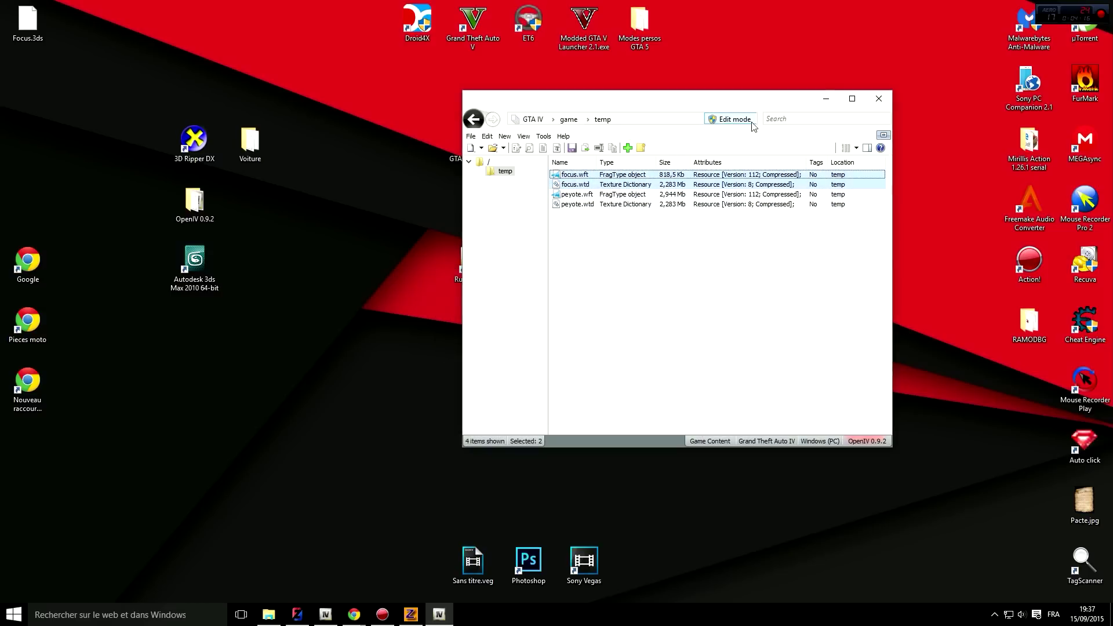
pyautogui.press('Delete')
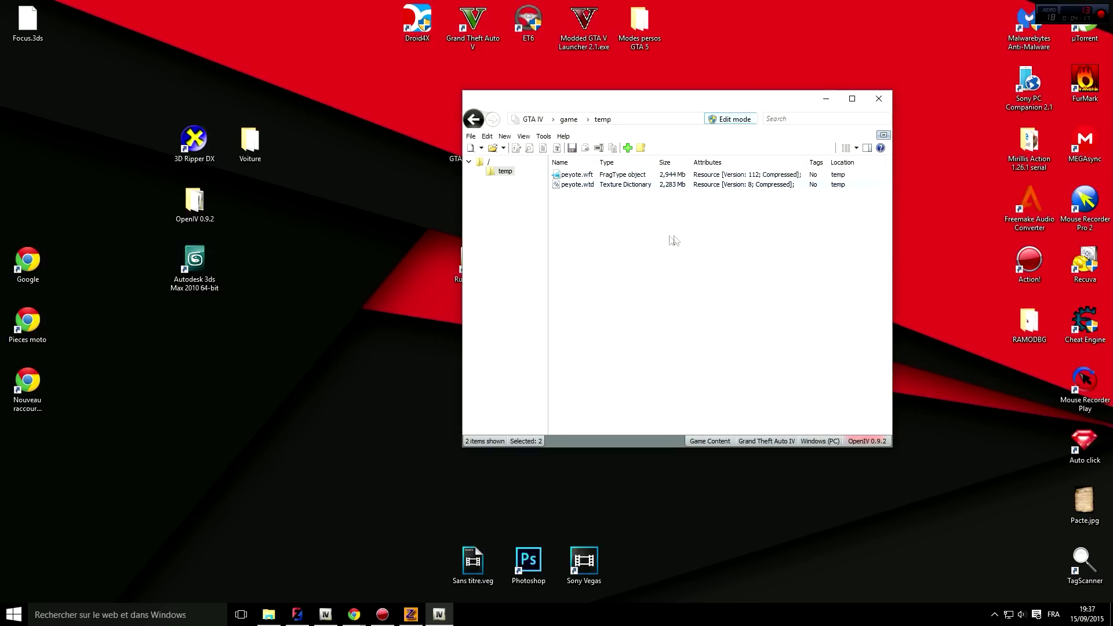
# - Select peyote.wft in OpenIV, then view the contents of the desktop's Voiture folder and close it
pyautogui.click(579, 174)
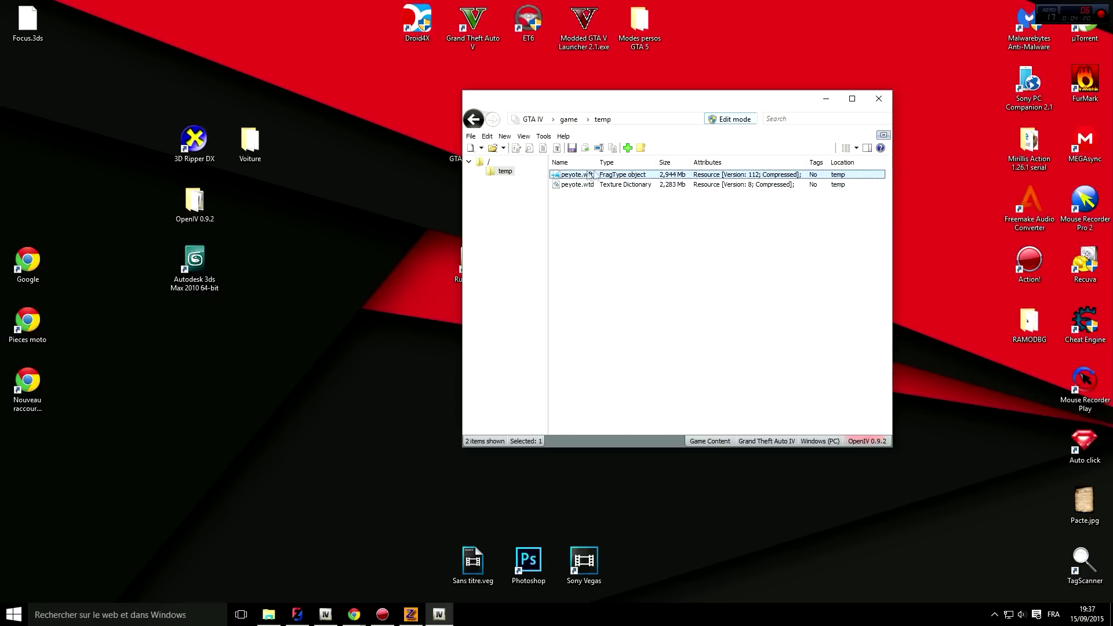
pyautogui.click(256, 149)
pyautogui.doubleClick(256, 148)
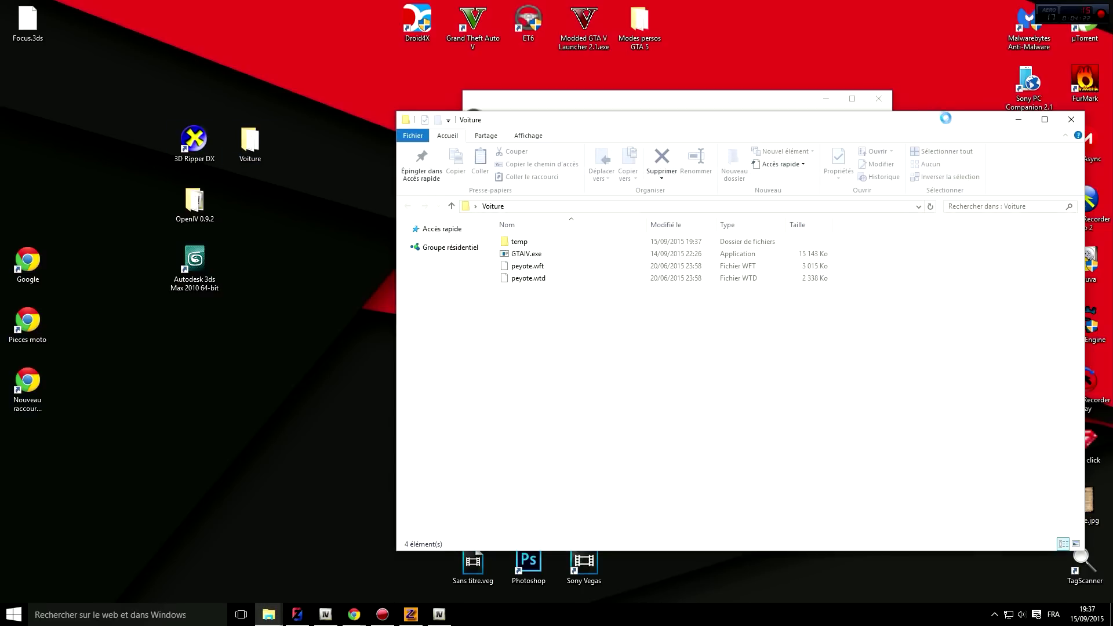
pyautogui.click(985, 130)
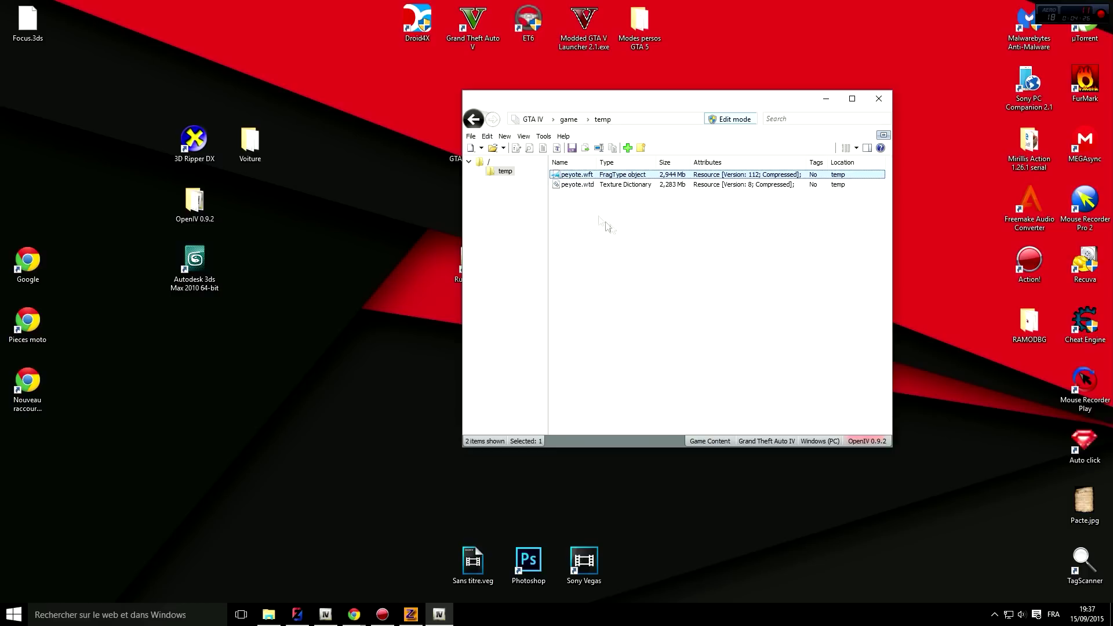
# - Open peyote.wft in OpenIV's model viewer to capture its frame with 3D Ripper DX, and close OpenIV
pyautogui.doubleClick(606, 177)
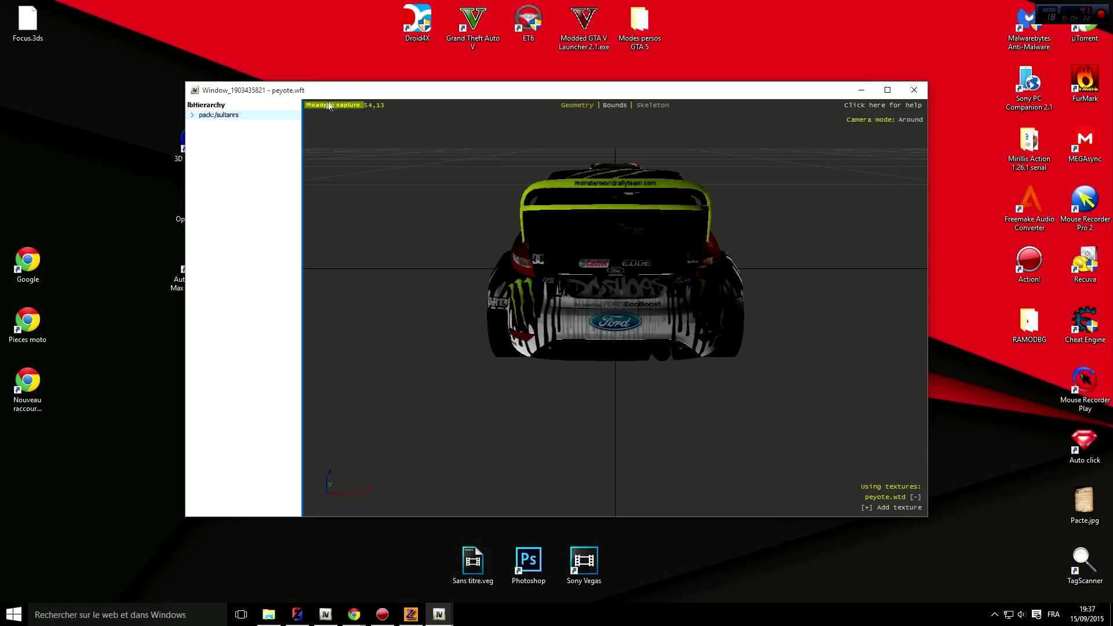
pyautogui.moveTo(441, 92); pyautogui.dragTo(489, 88)
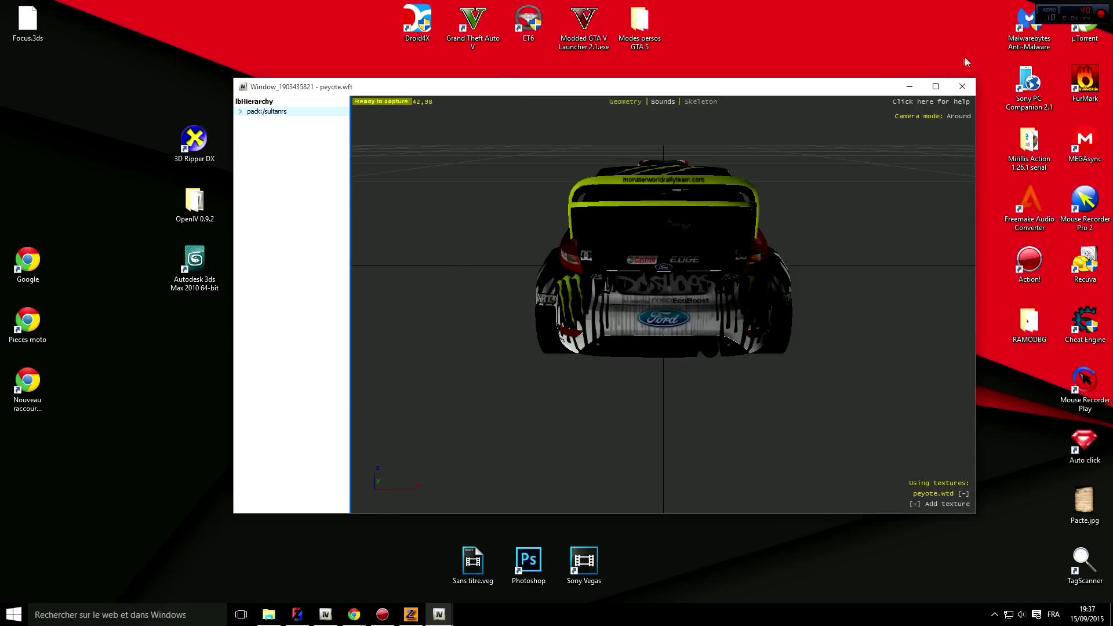
pyautogui.click(962, 87)
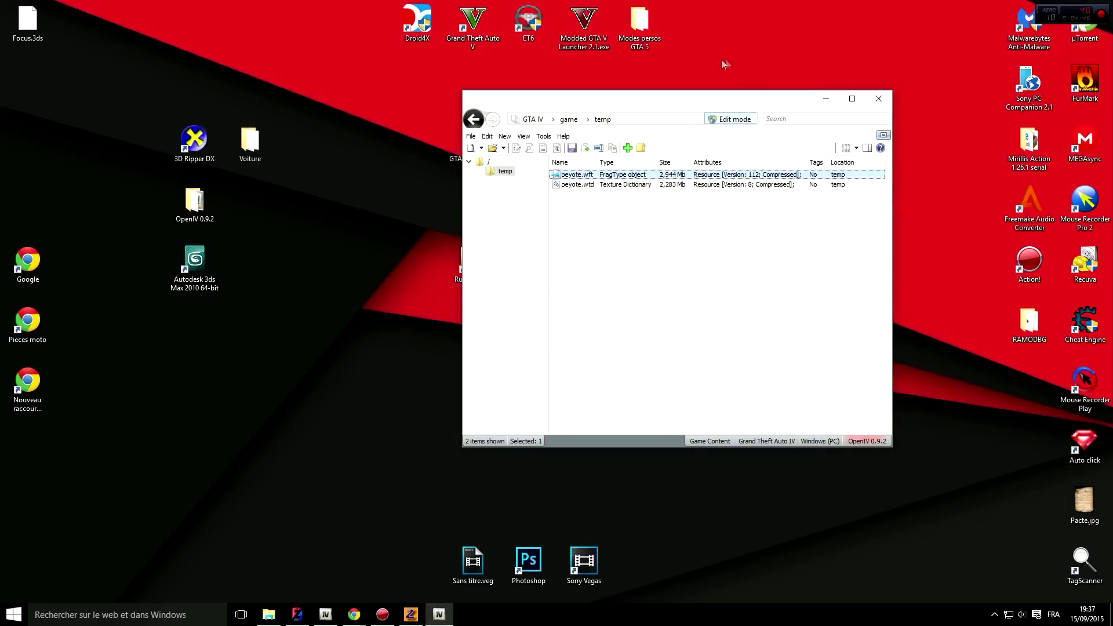
pyautogui.click(879, 99)
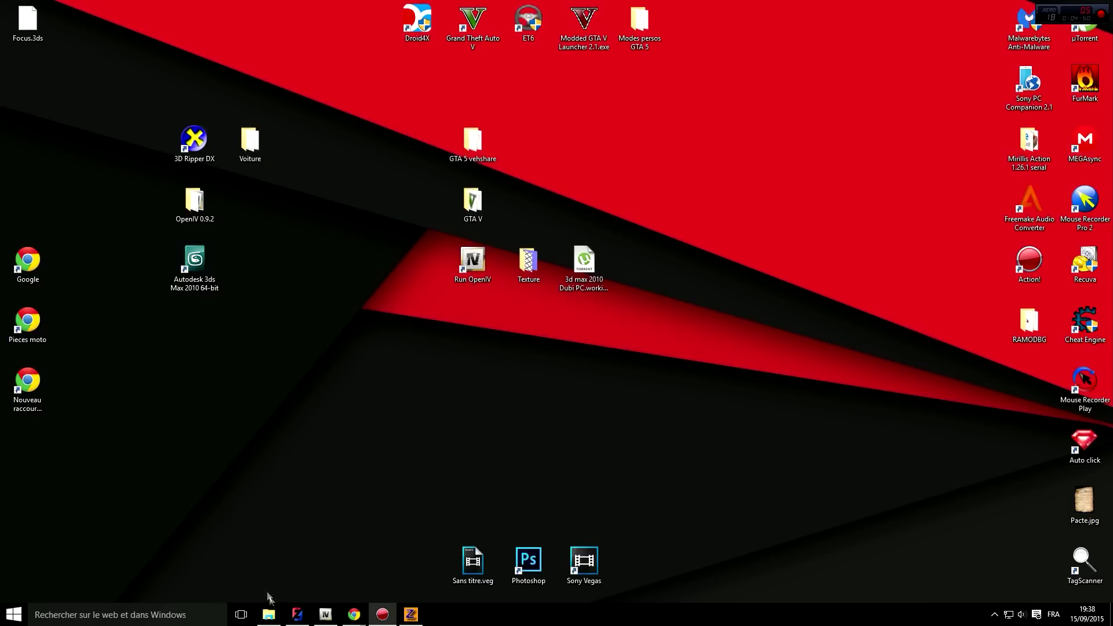
# - Launch Autodesk 3ds Max 2010 64-bit and open the Documents\3DReaperDX\Frames folder to locate the captured .3dr file
pyautogui.click(410, 614)
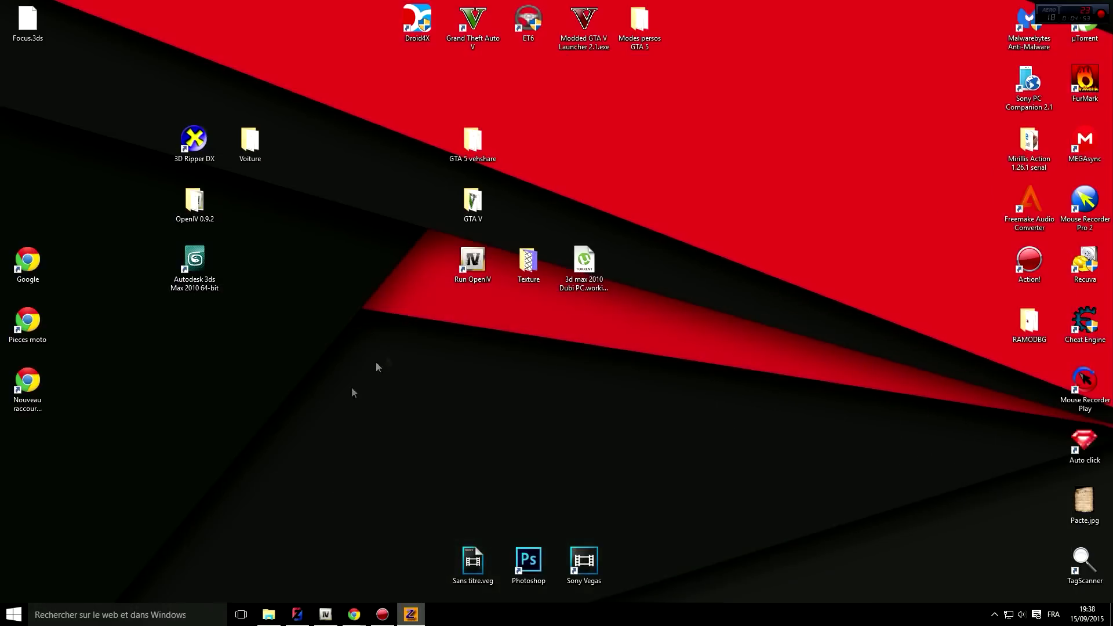
pyautogui.doubleClick(195, 261)
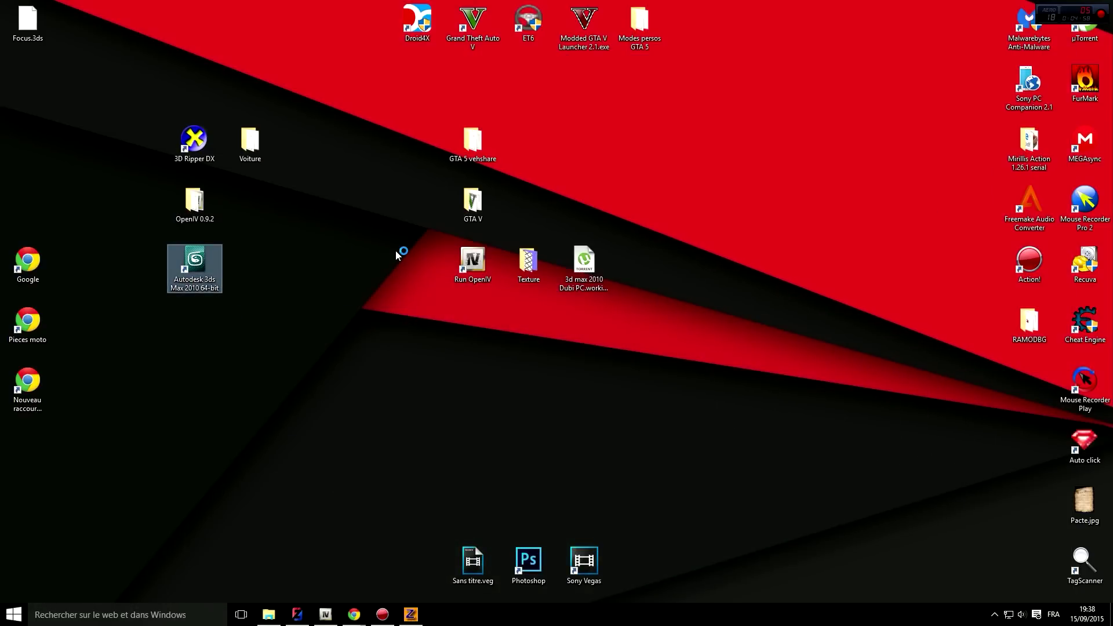
pyautogui.press('super')
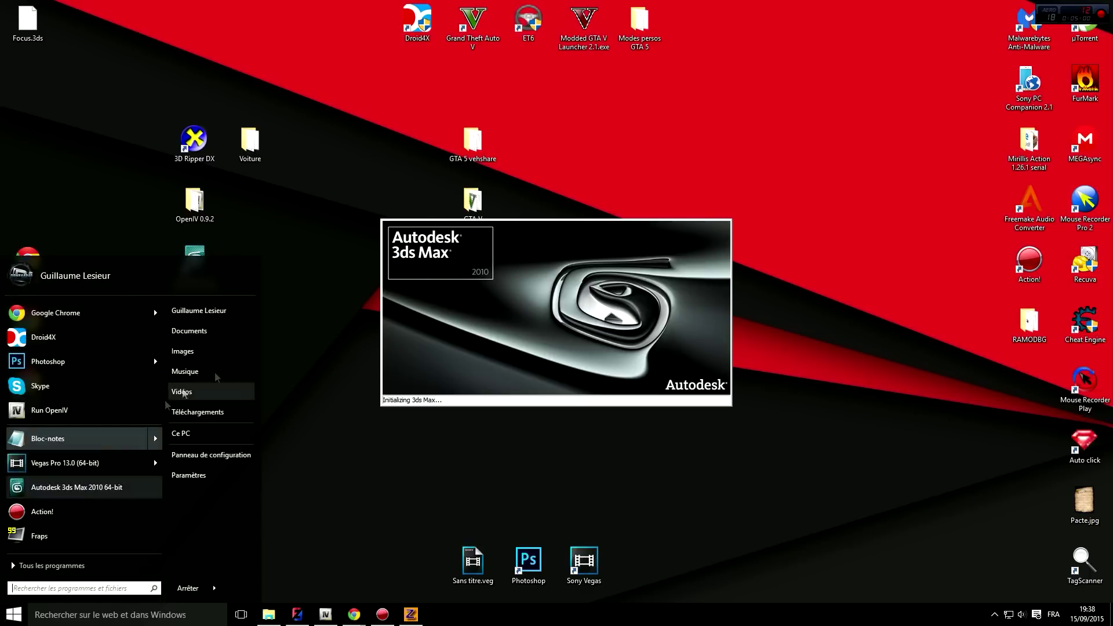
pyautogui.click(200, 331)
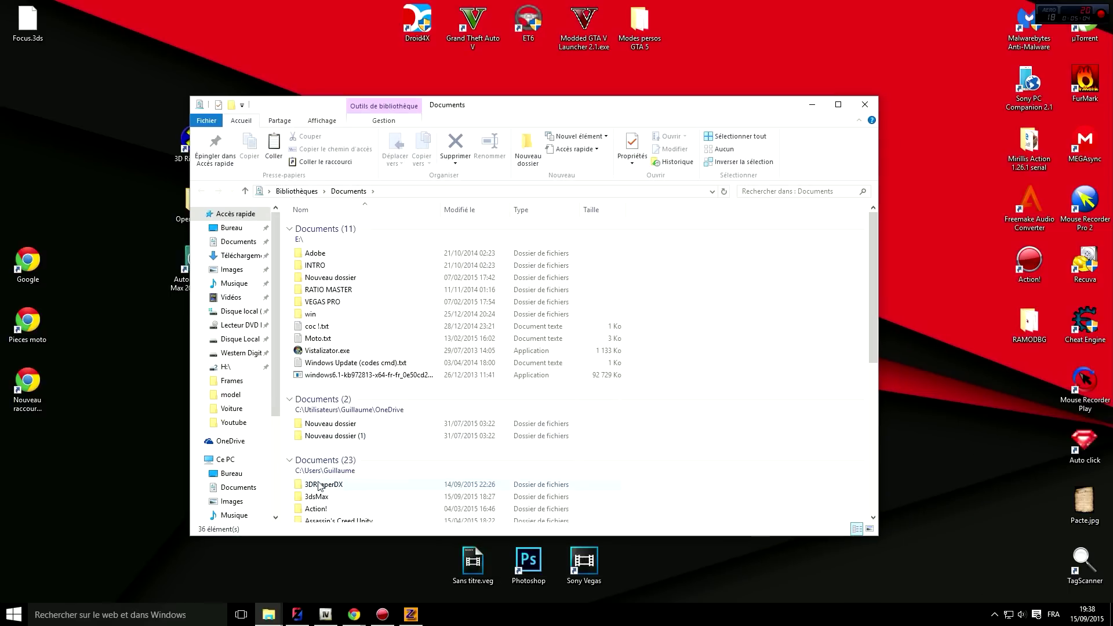
pyautogui.doubleClick(321, 486)
pyautogui.doubleClick(322, 227)
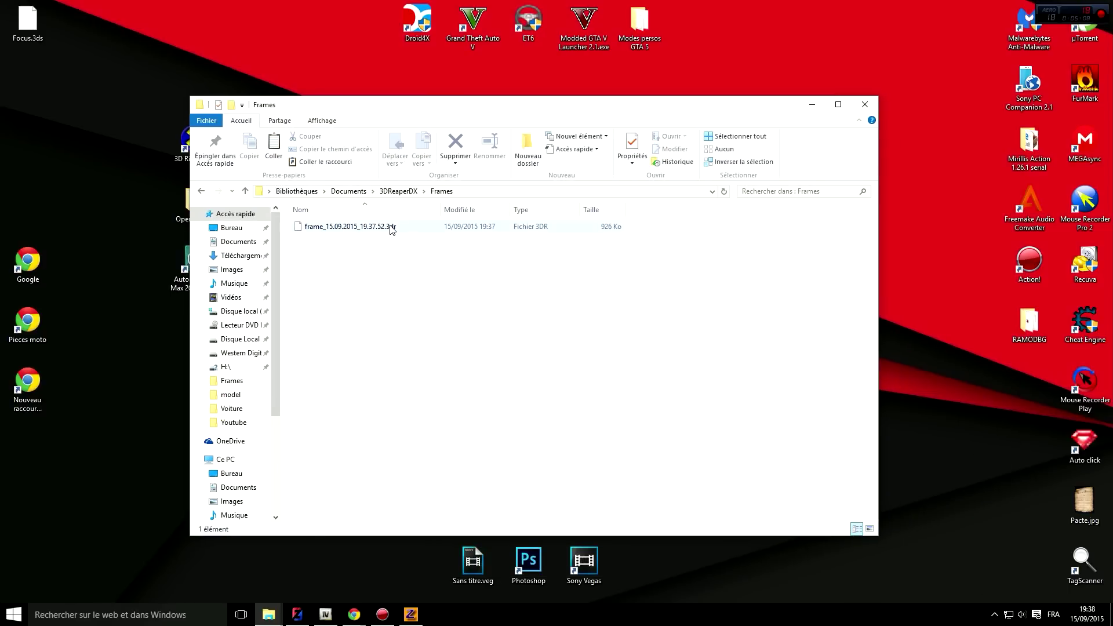
pyautogui.moveTo(317, 114); pyautogui.dragTo(402, 88)
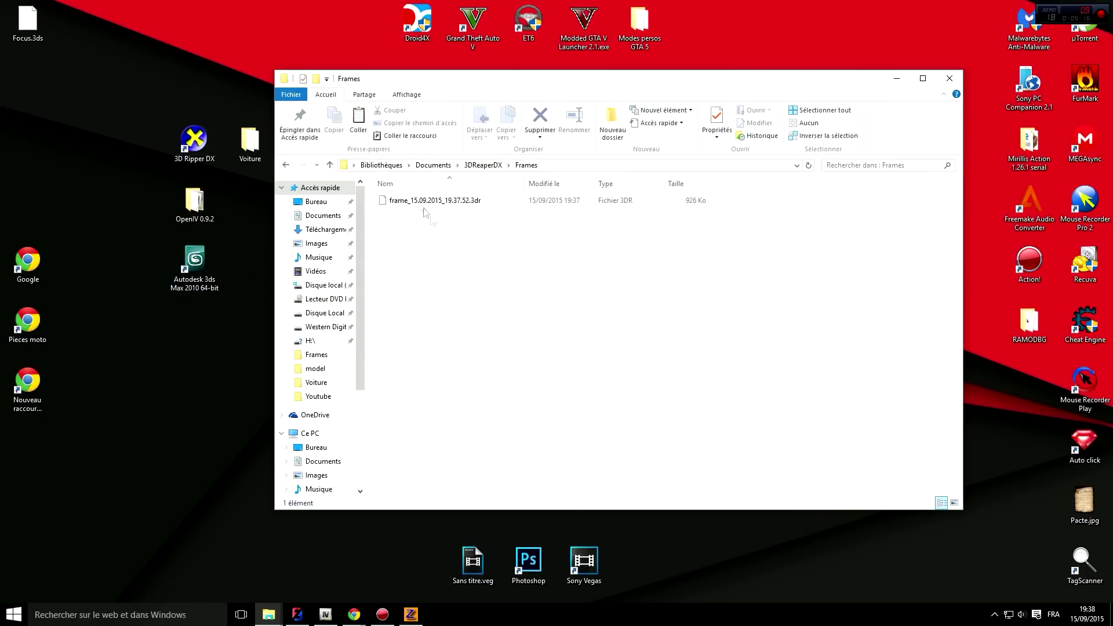
# - Check the captured DDS files in the 3DReaperDX Textures folder, and minimize the folder window
pyautogui.press('BackSpace')
pyautogui.doubleClick(406, 225)
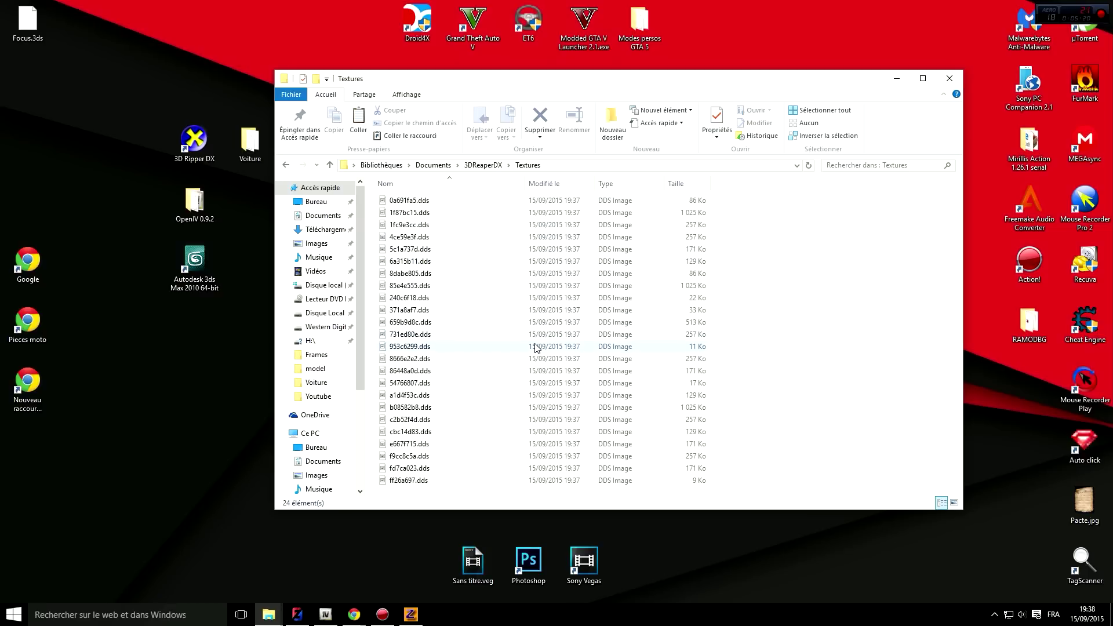
pyautogui.press('BackSpace')
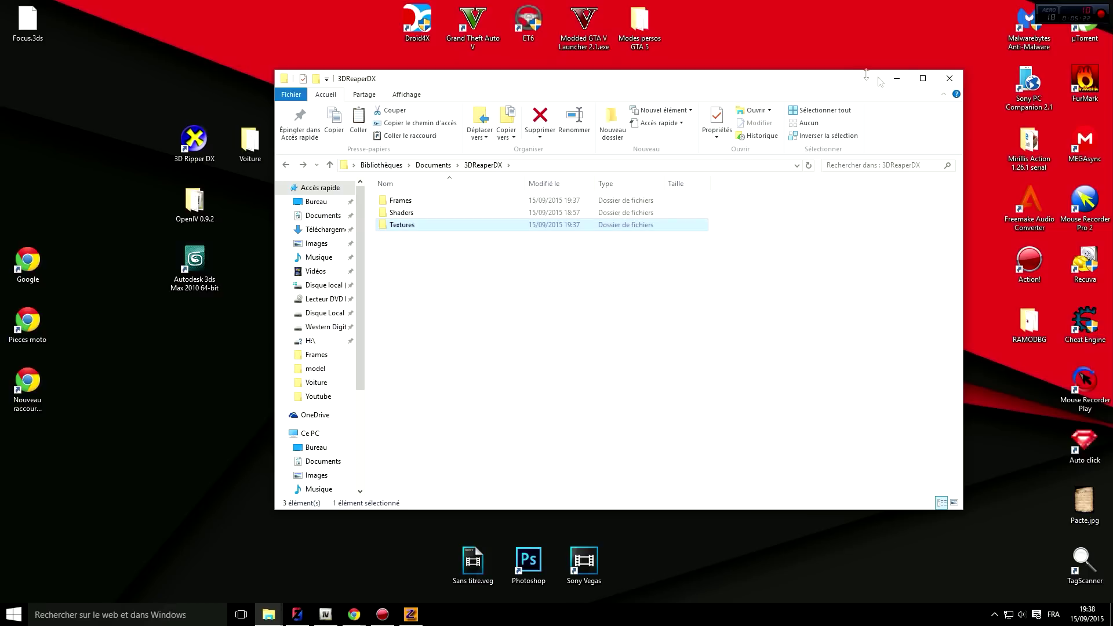
pyautogui.click(902, 81)
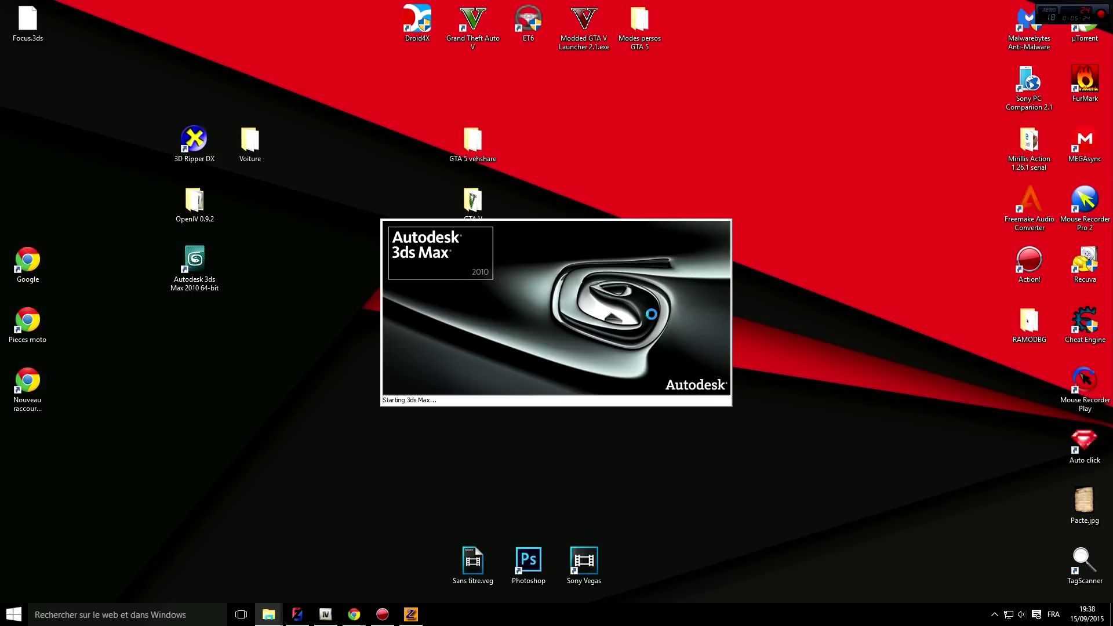
# - Dismiss the 3ds Max error report, relaunch Autodesk 3ds Max 2010 64-bit, and close its Perspective render window
pyautogui.moveTo(267, 613)
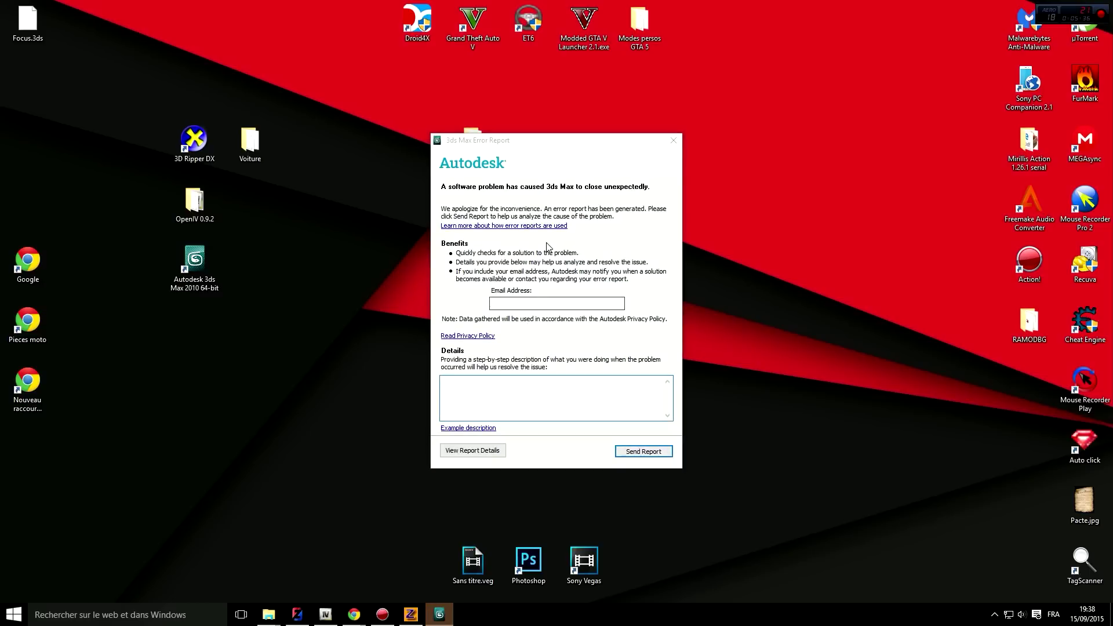
pyautogui.click(673, 140)
pyautogui.click(644, 333)
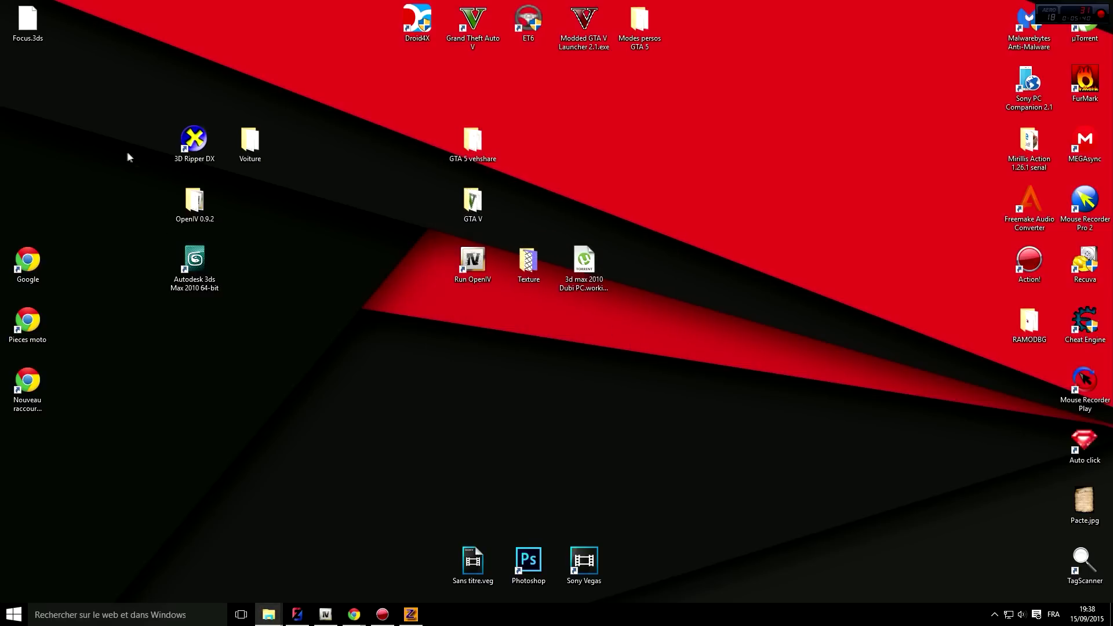
pyautogui.doubleClick(195, 273)
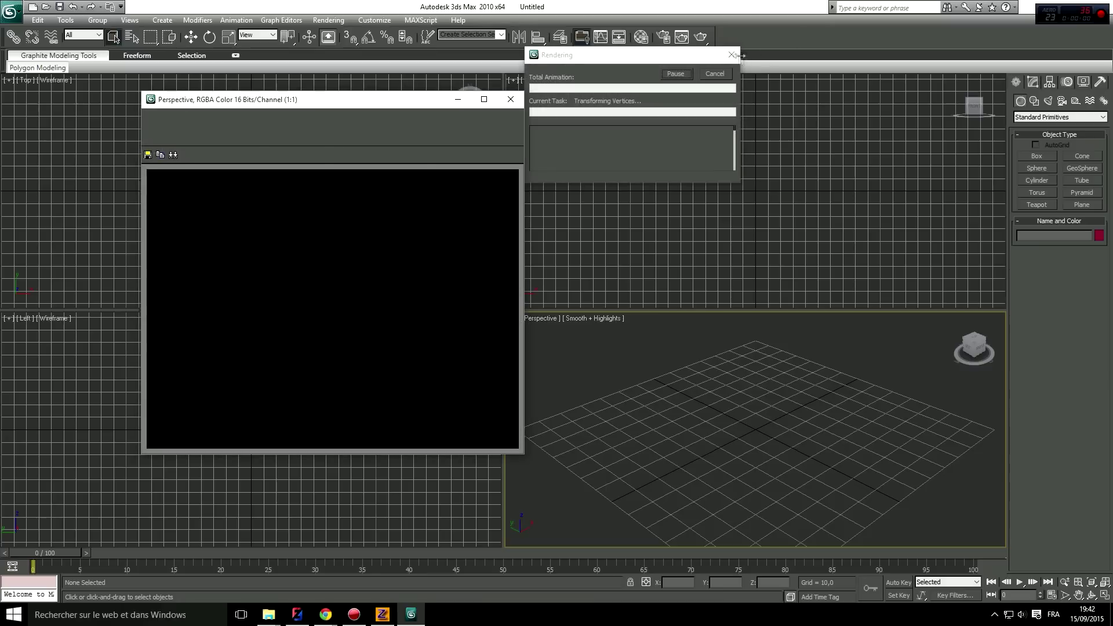
pyautogui.click(510, 99)
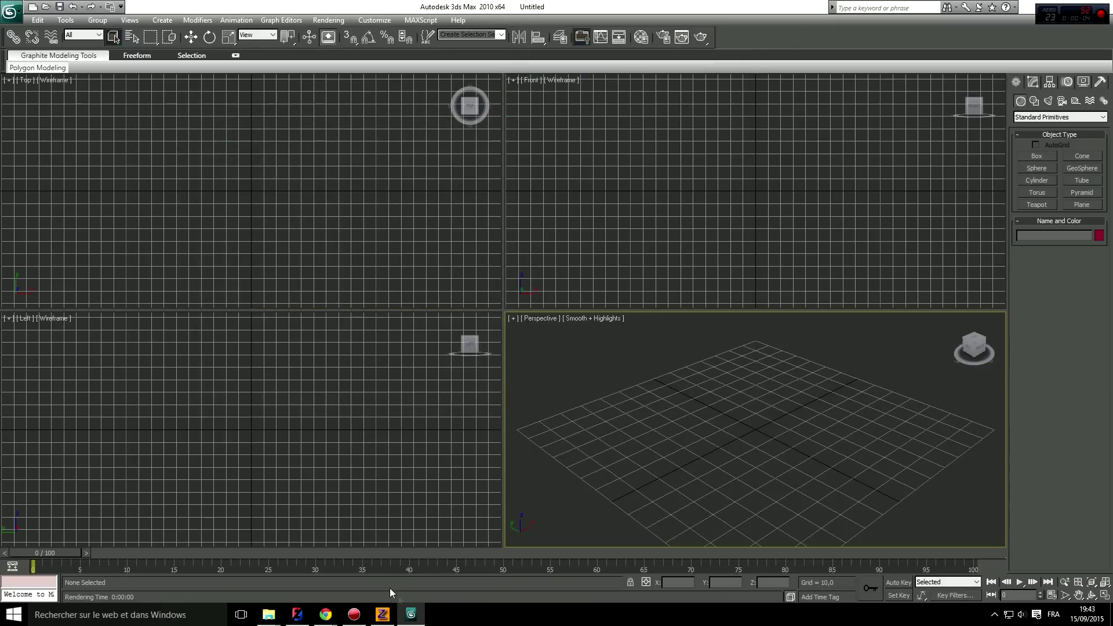
pyautogui.click(358, 619)
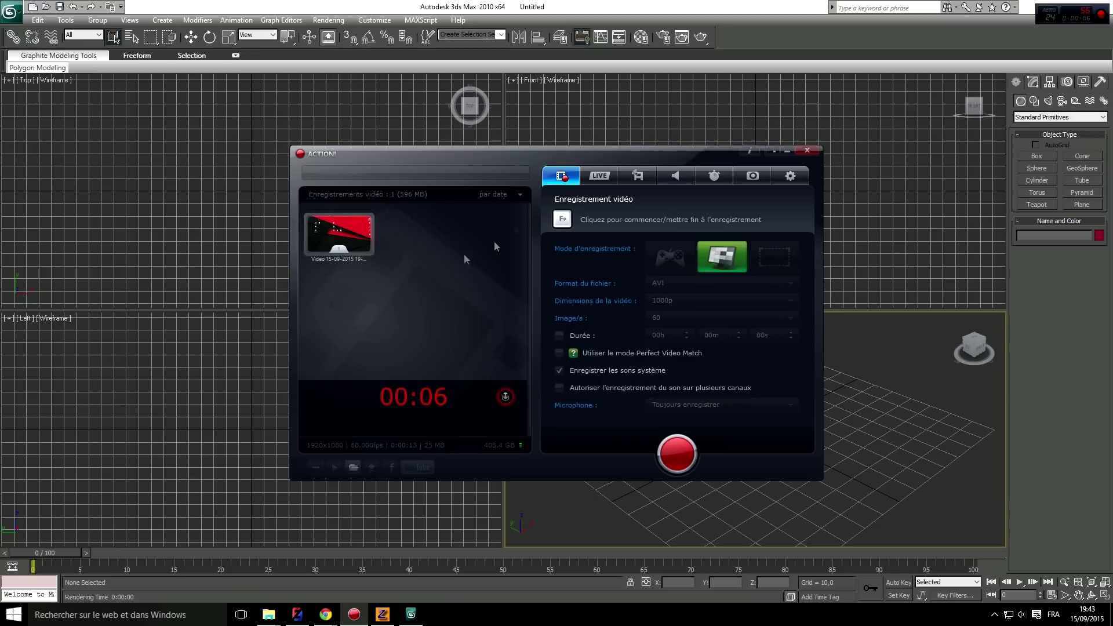
pyautogui.click(787, 152)
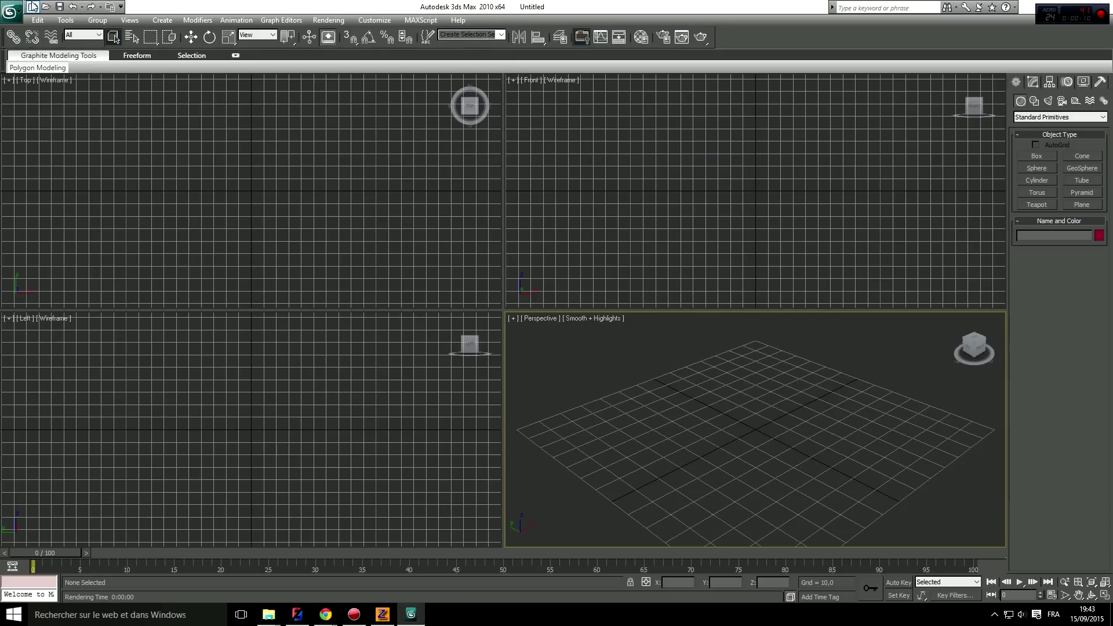
# - Start opening a file and browse to the Documents\3DReaperDX\Frames folder
pyautogui.click(47, 9)
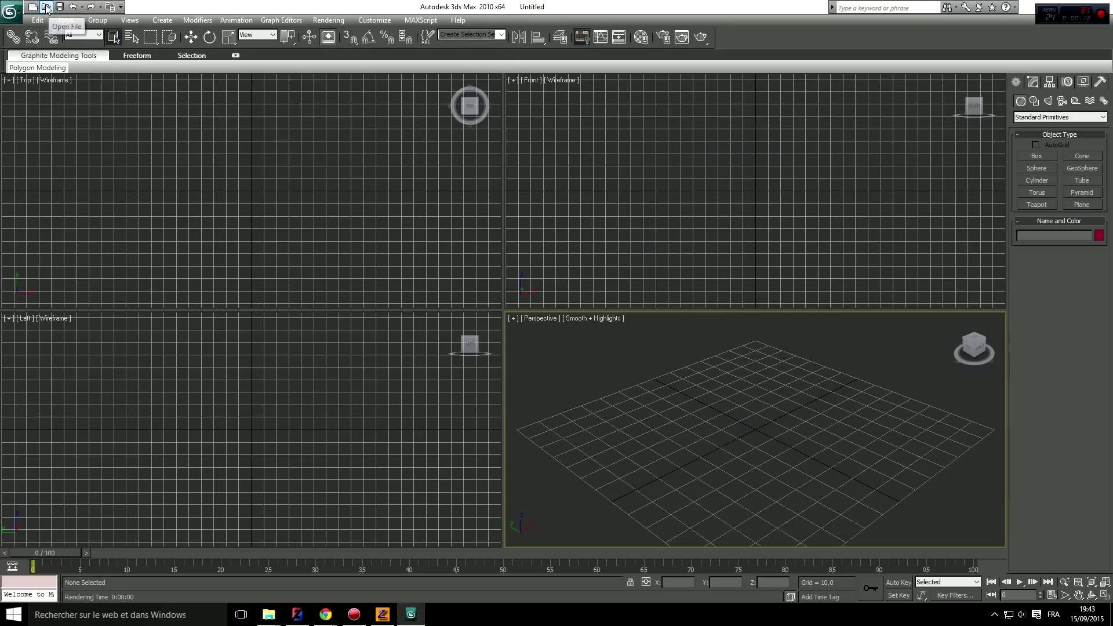
pyautogui.click(174, 46)
pyautogui.click(173, 47)
pyautogui.click(174, 46)
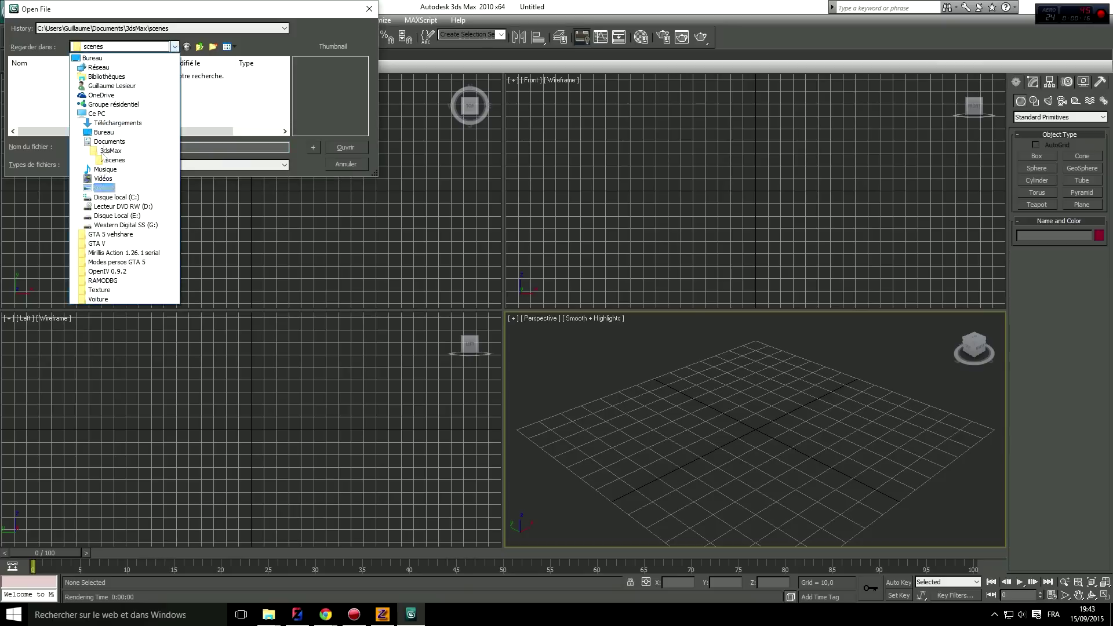
pyautogui.click(106, 142)
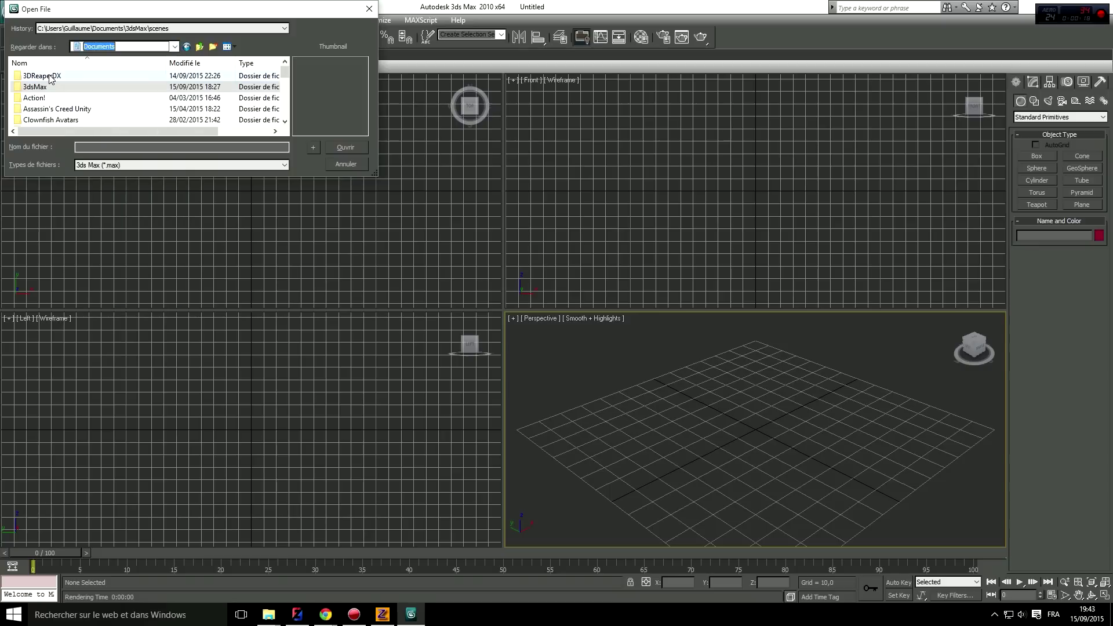
pyautogui.doubleClick(50, 76)
pyautogui.doubleClick(50, 78)
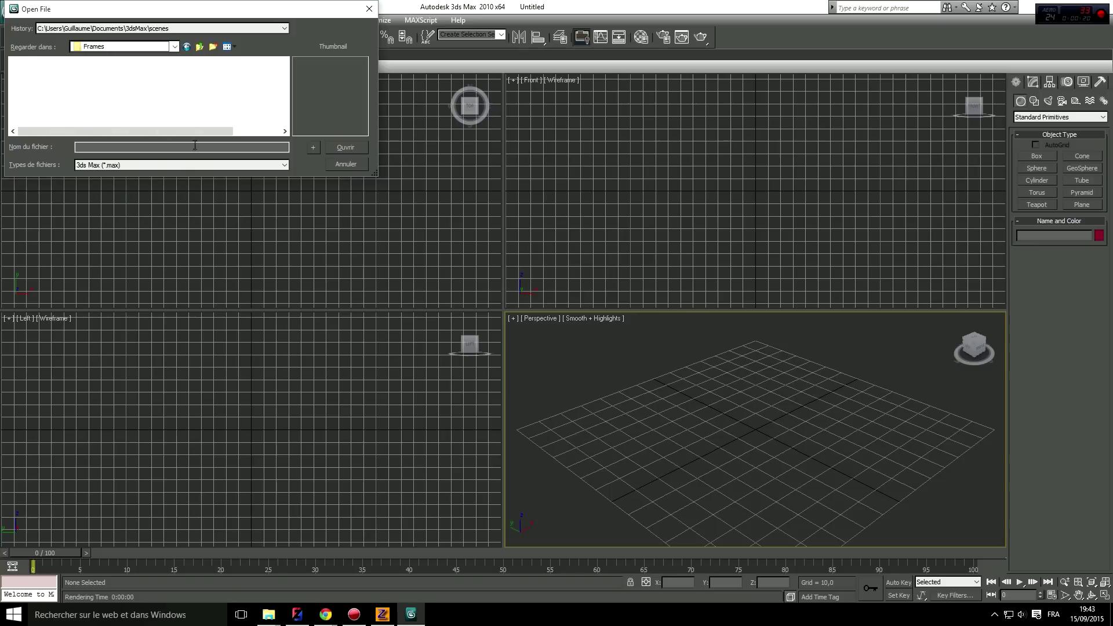
# - Show all file types and open frame_15.09.2015_19.37.52.3dr
pyautogui.click(141, 165)
pyautogui.click(90, 198)
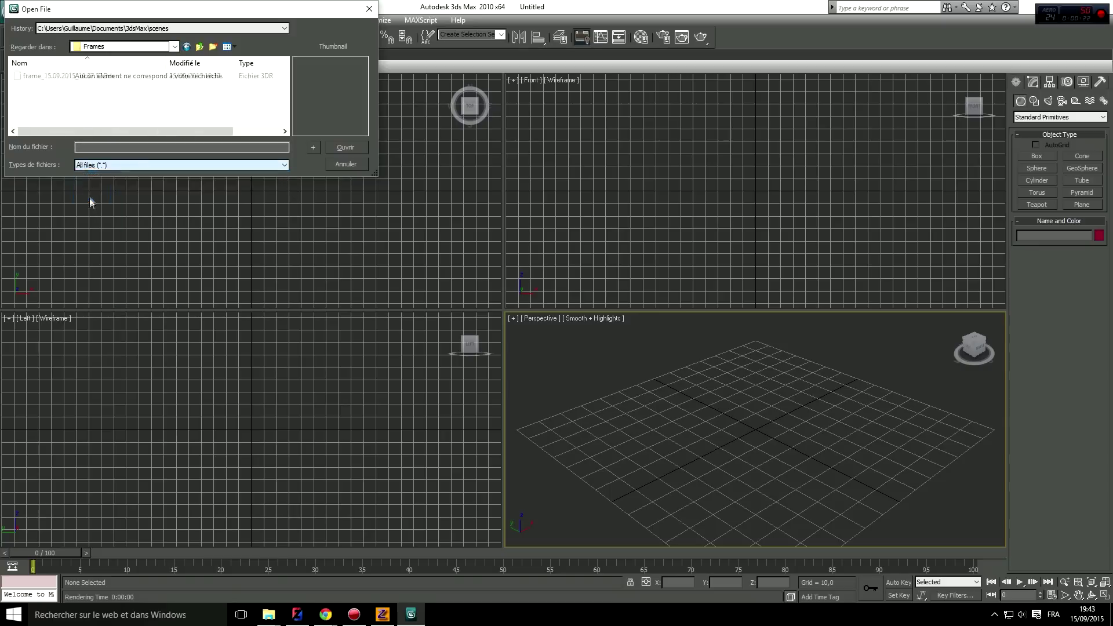
pyautogui.click(76, 77)
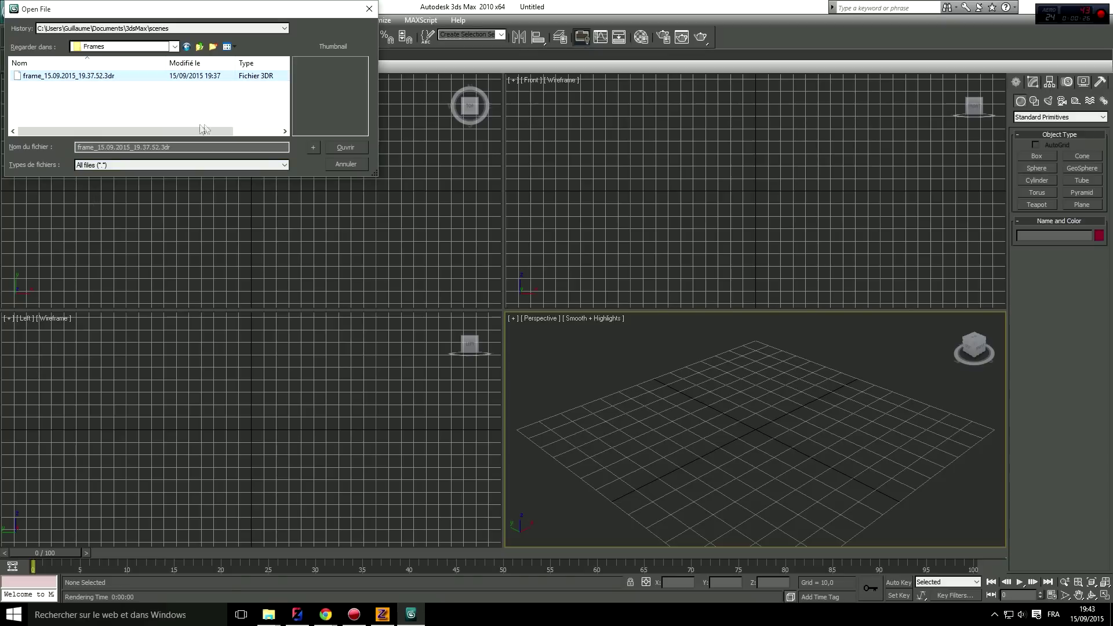
pyautogui.click(348, 148)
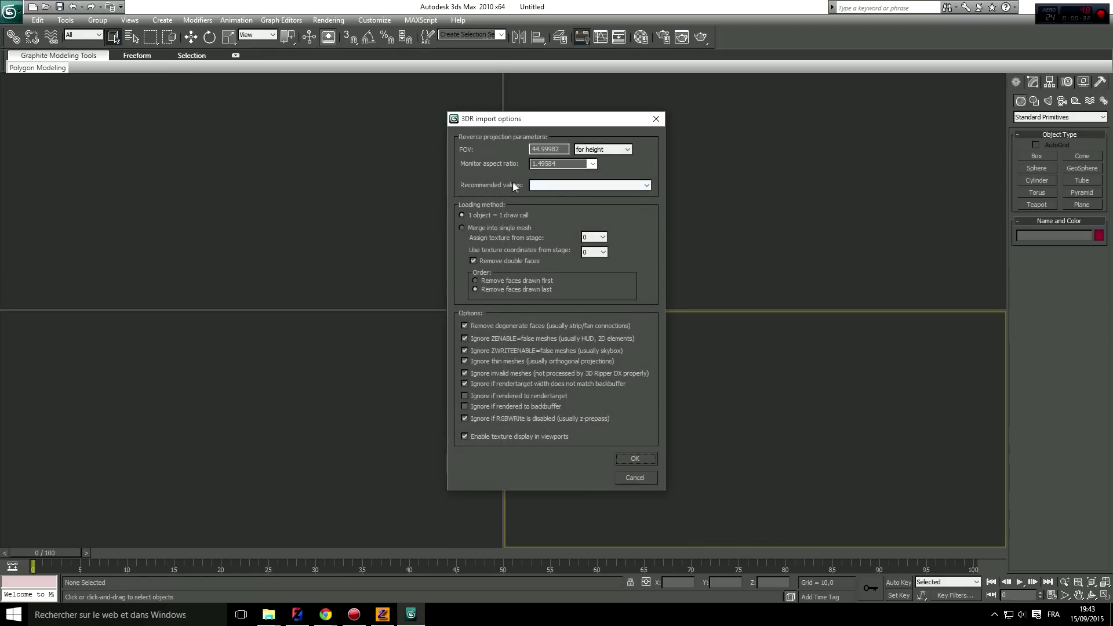
# - Import the 3DR frame with the recommended values Aspect=1.49584, FOV=44.99982
pyautogui.click(619, 185)
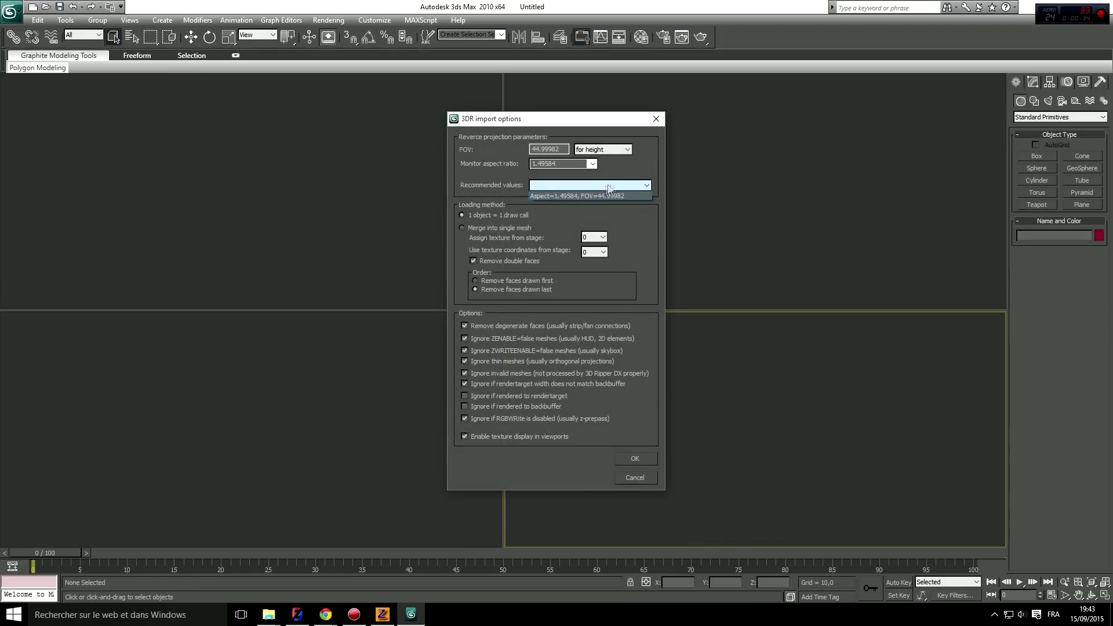
pyautogui.click(565, 197)
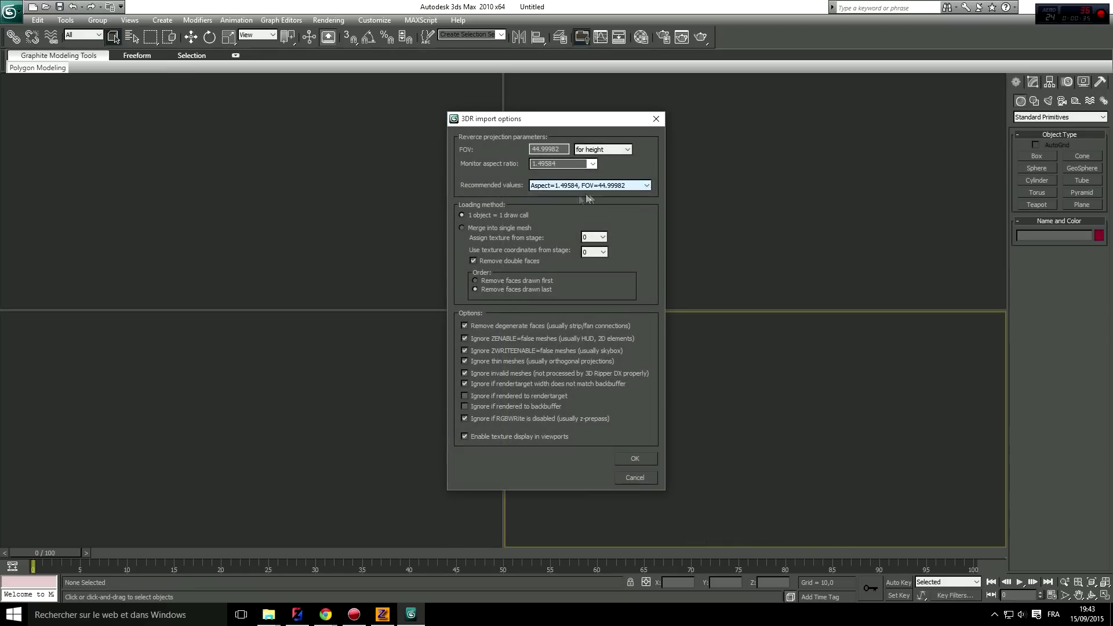
pyautogui.click(631, 459)
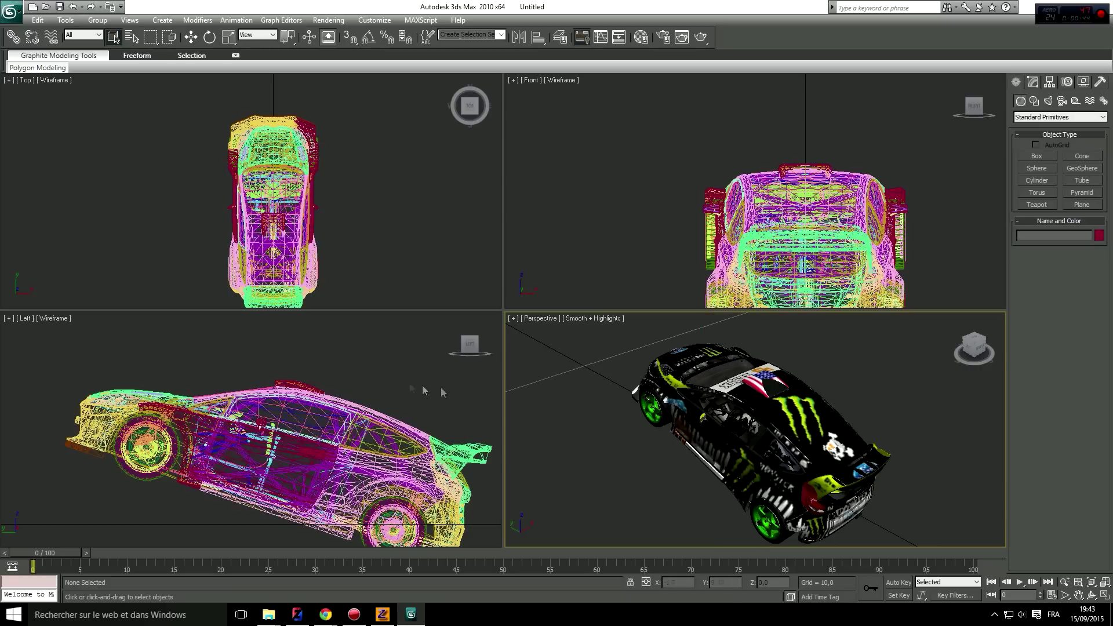
# - Select all parts of the imported car and rotate them in the Left view until the car sits level
pyautogui.click(359, 354)
pyautogui.scroll(-3, 303, 472)
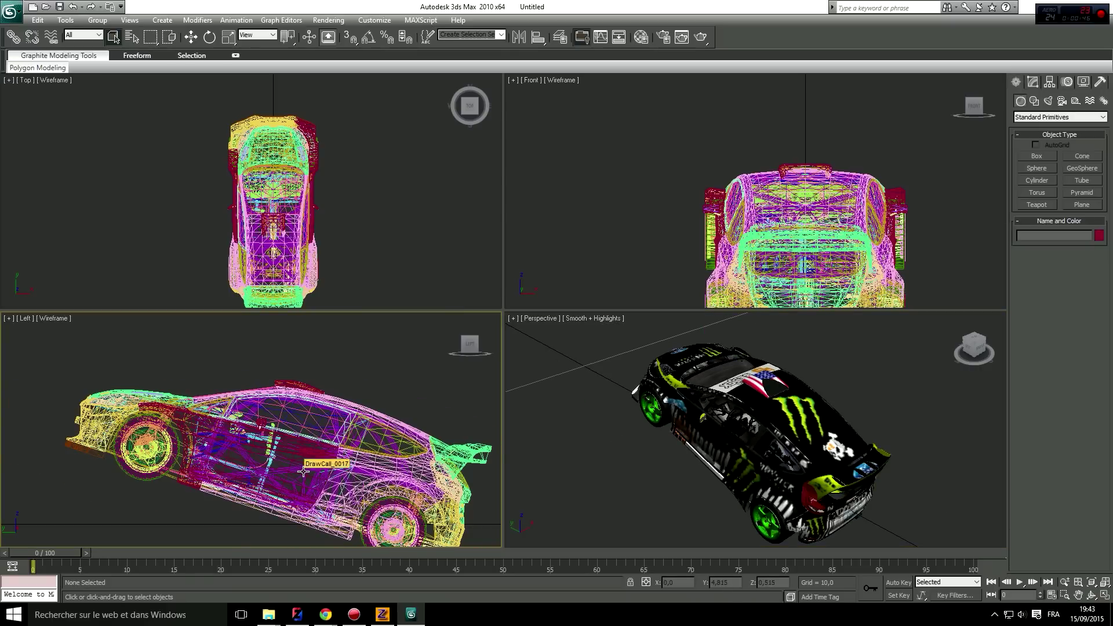
pyautogui.scroll(-2, 396, 435)
pyautogui.scroll(-2, 270, 258)
pyautogui.scroll(3, 407, 369)
pyautogui.scroll(-2, 699, 201)
pyautogui.scroll(-2, 702, 215)
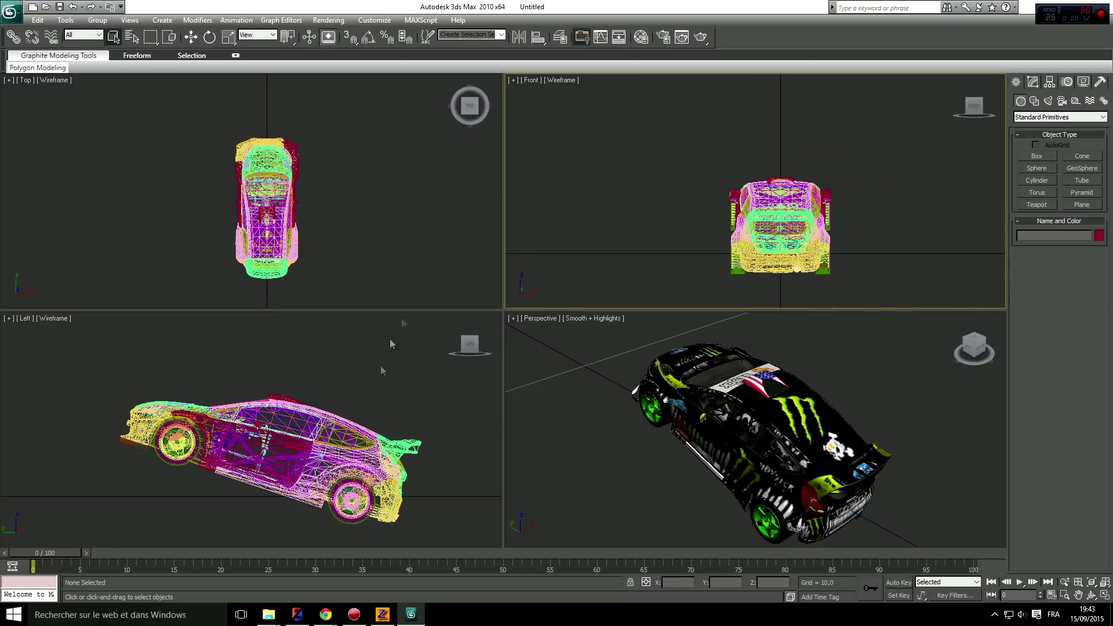
pyautogui.moveTo(293, 466); pyautogui.dragTo(444, 534)
pyautogui.rightClick(323, 418)
pyautogui.click(364, 443)
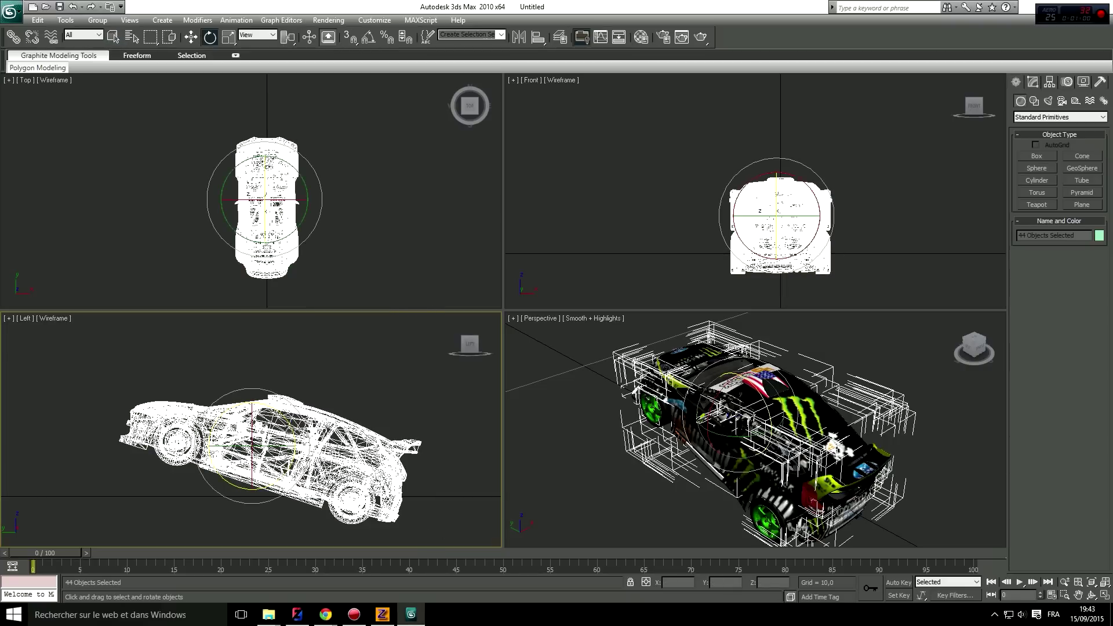
pyautogui.moveTo(307, 441); pyautogui.dragTo(298, 397)
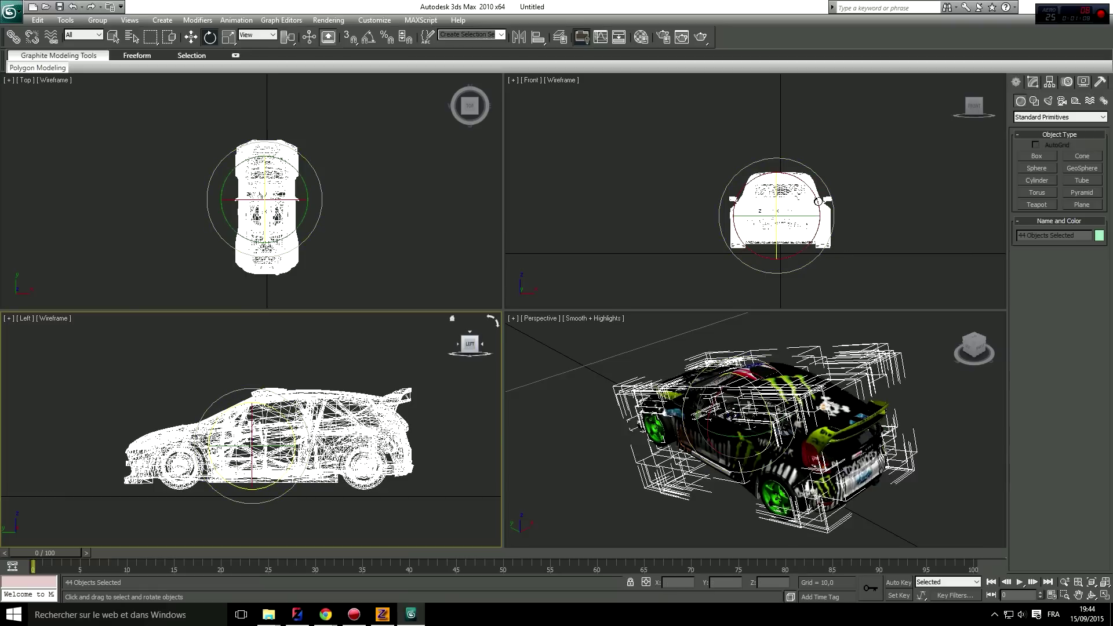
# - Switch the selected car parts to the Move tool in the Left view
pyautogui.rightClick(309, 402)
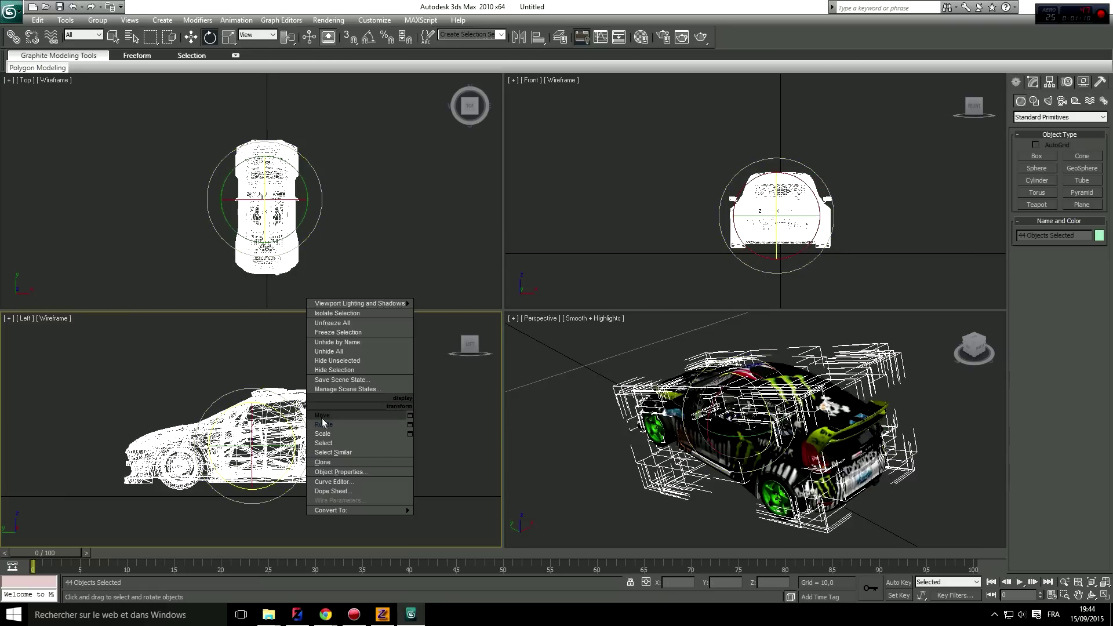
pyautogui.click(332, 423)
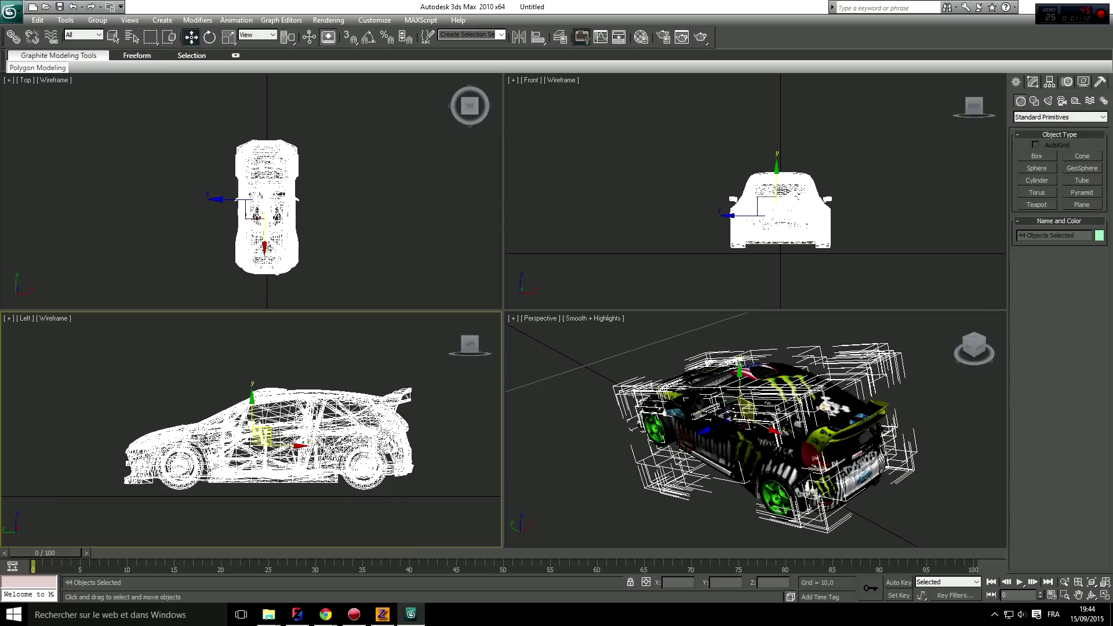